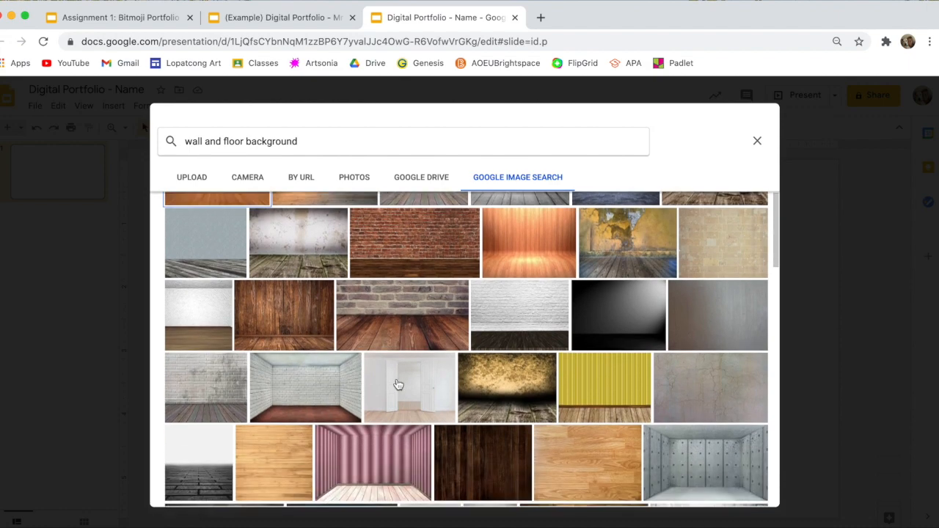
Step: Set the slide background to the image-search result with a plain grey wall, white baseboard and grey wood floor
{"action": "scroll", "coordinate": [443, 382], "scroll_direction": "down", "scroll_amount": 3}
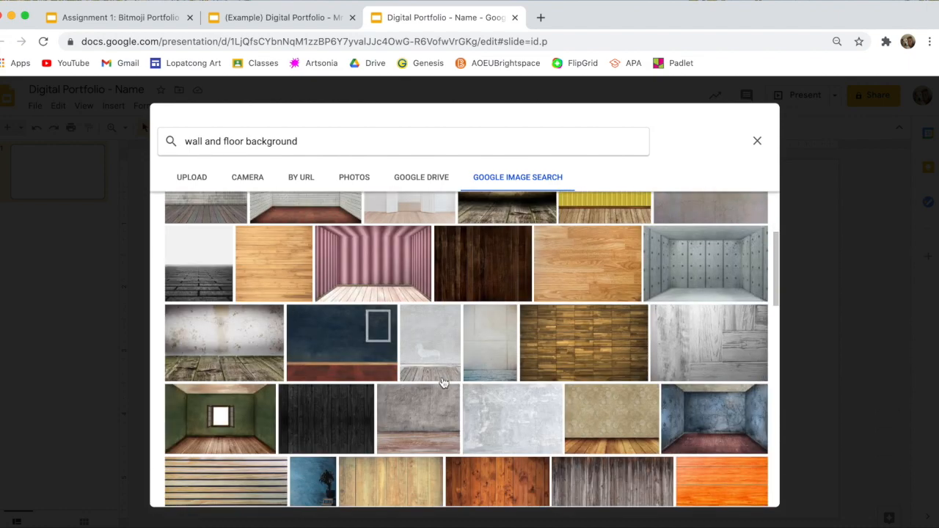
{"action": "scroll", "coordinate": [444, 386], "scroll_direction": "up", "scroll_amount": 8}
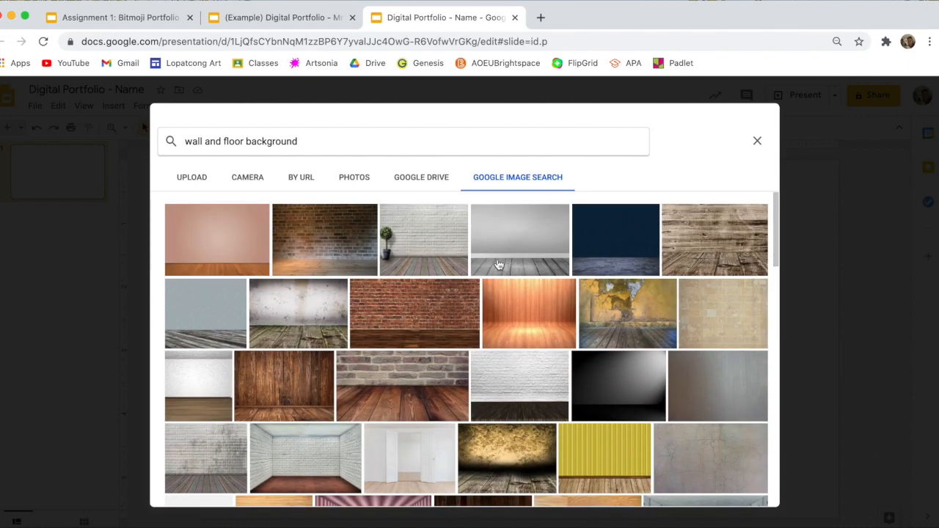
{"action": "left_click", "coordinate": [498, 265]}
{"action": "left_click", "coordinate": [740, 493]}
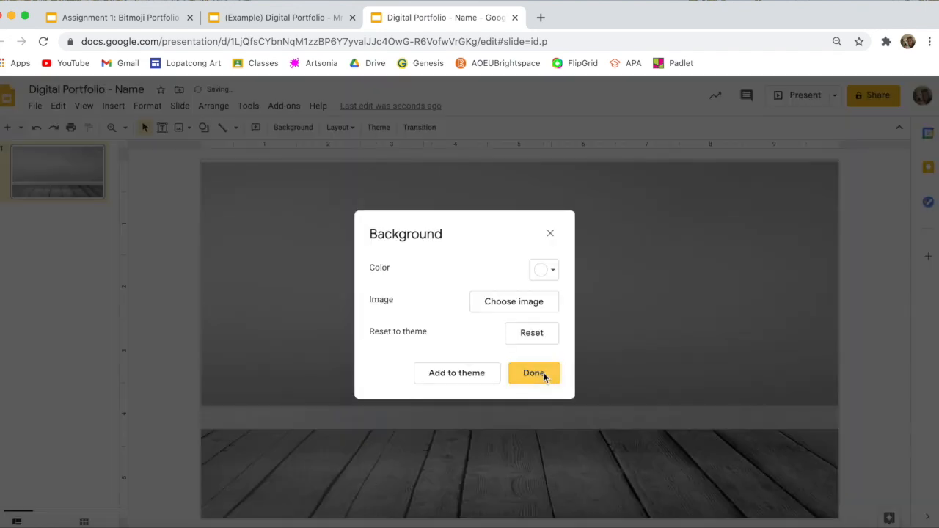
{"action": "left_click", "coordinate": [534, 373]}
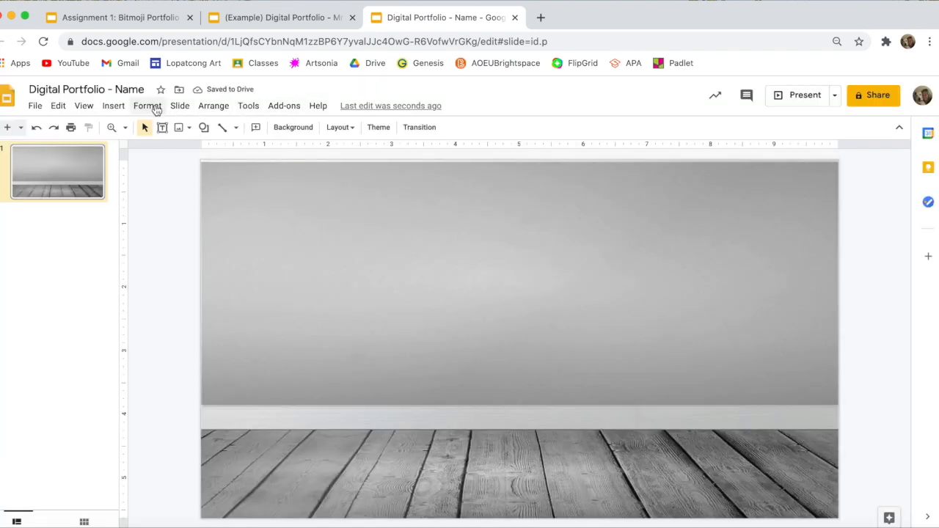
Step: Search the web for "table png" images and insert the brown wooden table with dark angled legs
{"action": "left_click", "coordinate": [129, 108]}
{"action": "left_click", "coordinate": [123, 108]}
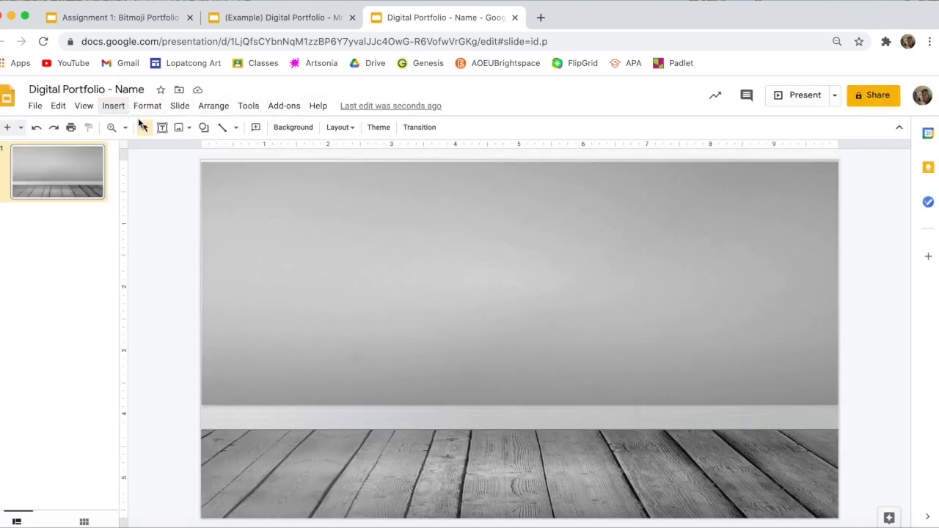
{"action": "left_click", "coordinate": [113, 105]}
{"action": "mouse_move", "coordinate": [149, 129]}
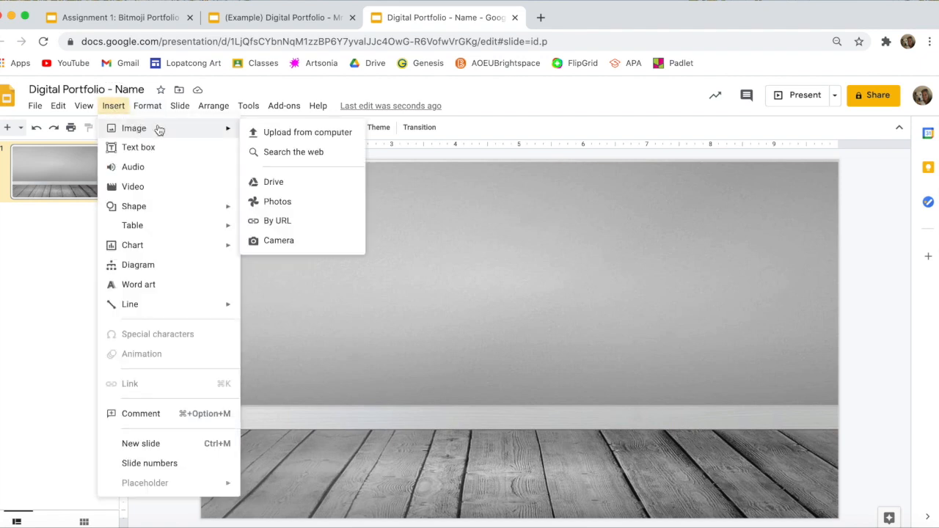
{"action": "left_click", "coordinate": [268, 152]}
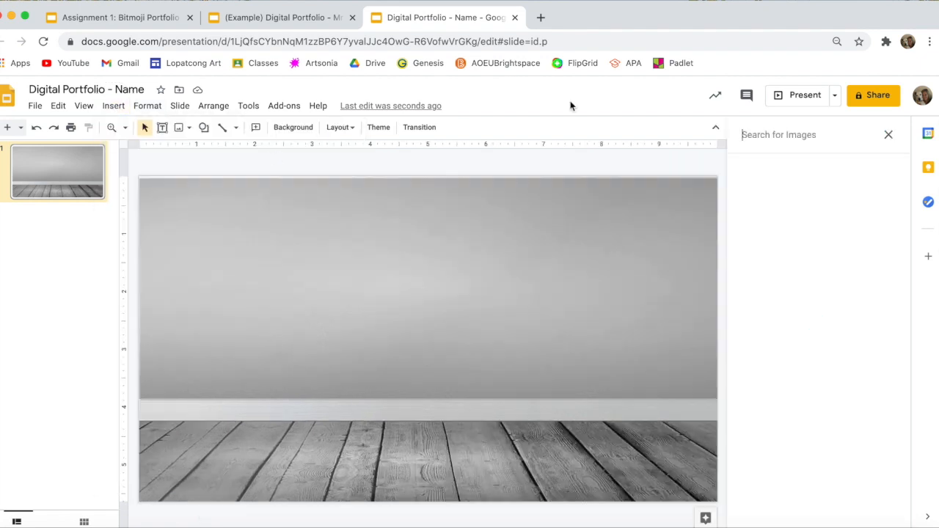
{"action": "type", "text": "table png"}
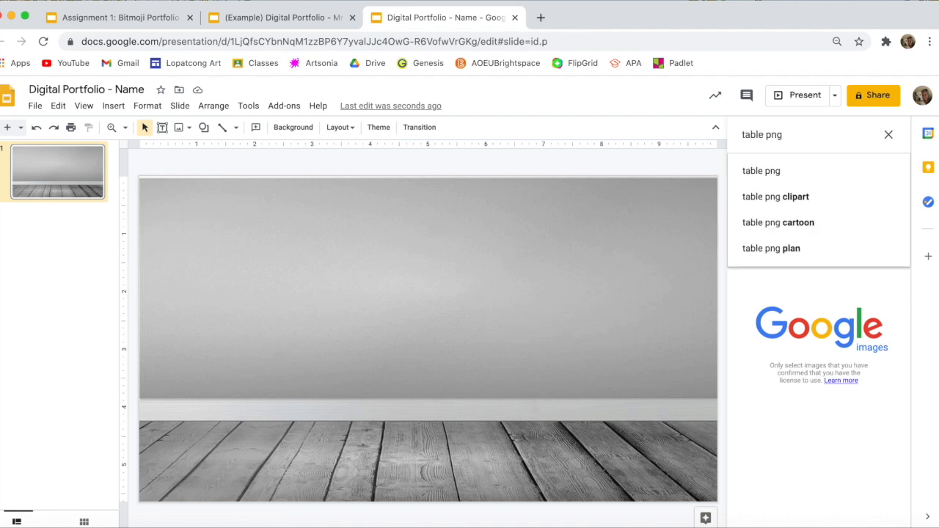
{"action": "key", "text": "Return"}
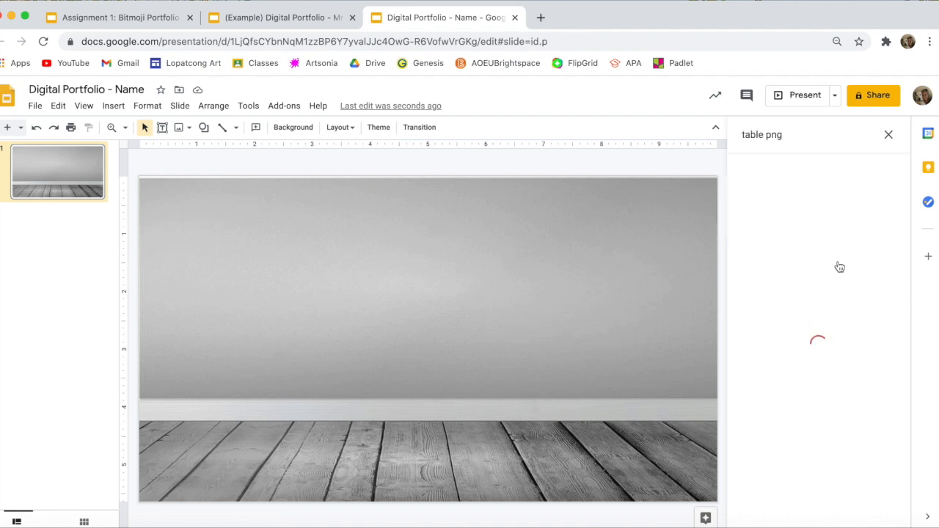
{"action": "scroll", "coordinate": [876, 272], "scroll_direction": "down", "scroll_amount": 1}
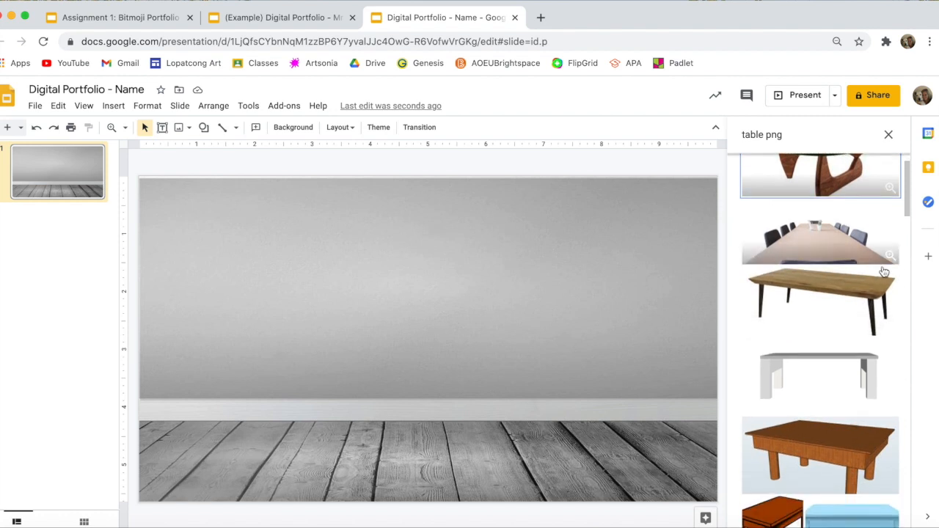
{"action": "left_click", "coordinate": [854, 296]}
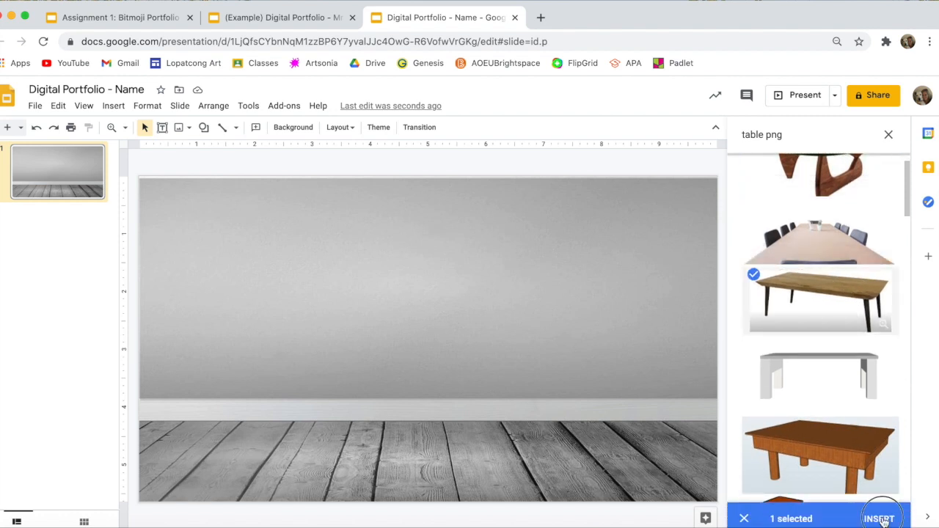
{"action": "left_click", "coordinate": [879, 519]}
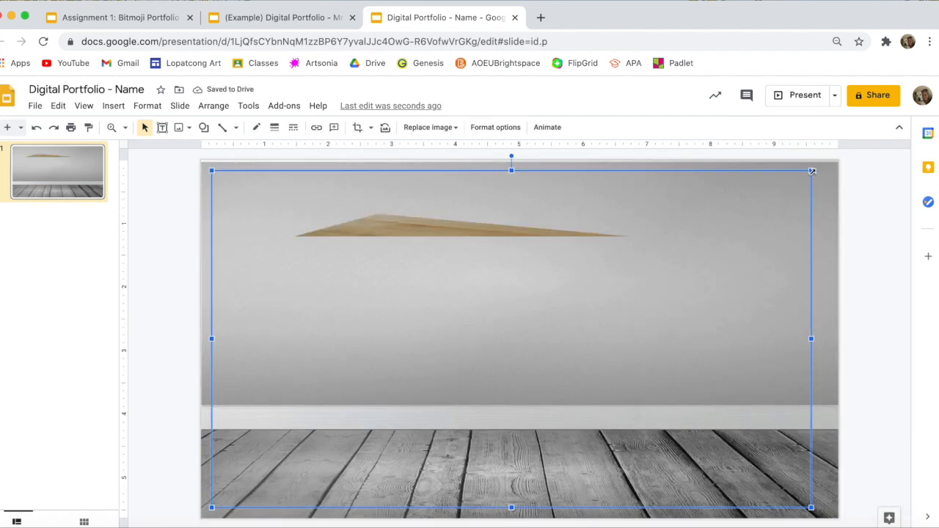
Step: Shrink the wooden table to under half the slide's width and place it on the right part of the floor
{"action": "left_click_drag", "start_coordinate": [762, 214], "coordinate": [701, 274]}
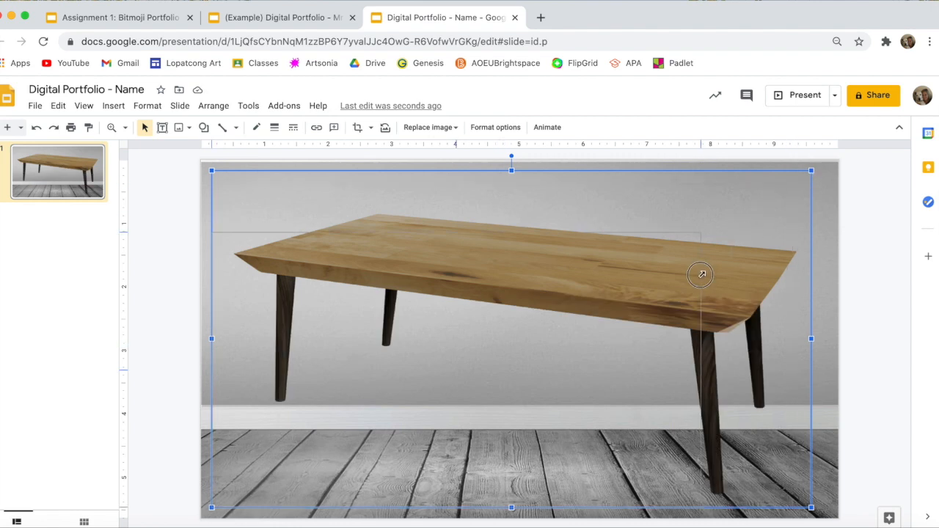
{"action": "left_click_drag", "start_coordinate": [482, 415], "coordinate": [759, 410]}
{"action": "left_click", "coordinate": [540, 279]}
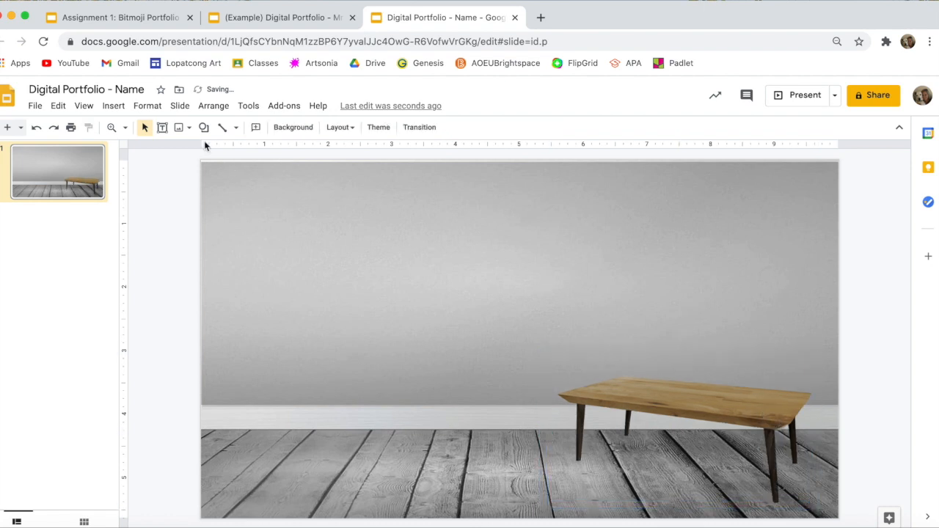
Step: Search the web for "table transparent" images, insert the light blue table and place it on the left part of the floor
{"action": "left_click", "coordinate": [121, 110]}
{"action": "mouse_move", "coordinate": [157, 131]}
{"action": "left_click", "coordinate": [282, 148]}
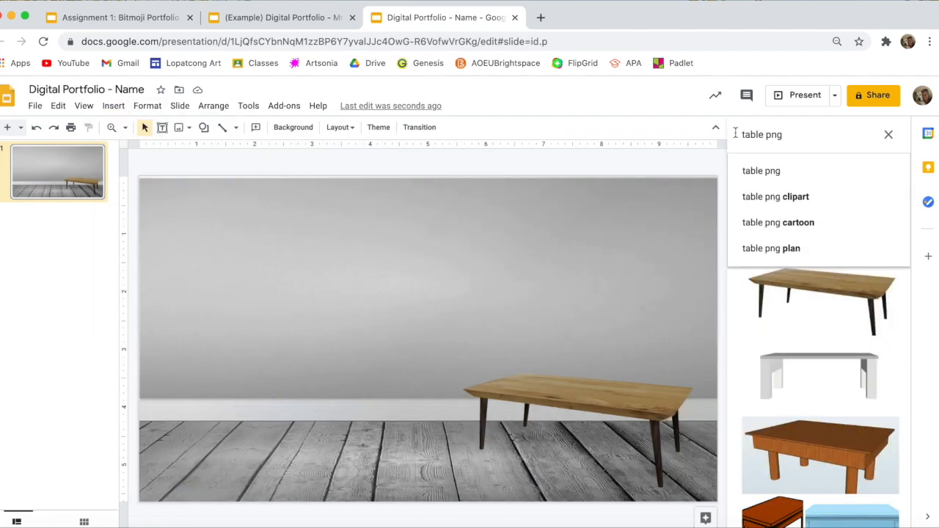
{"action": "double_click", "coordinate": [773, 135]}
{"action": "type", "text": "transparent"}
{"action": "key", "text": "Return"}
{"action": "scroll", "coordinate": [822, 335], "scroll_direction": "down", "scroll_amount": 3}
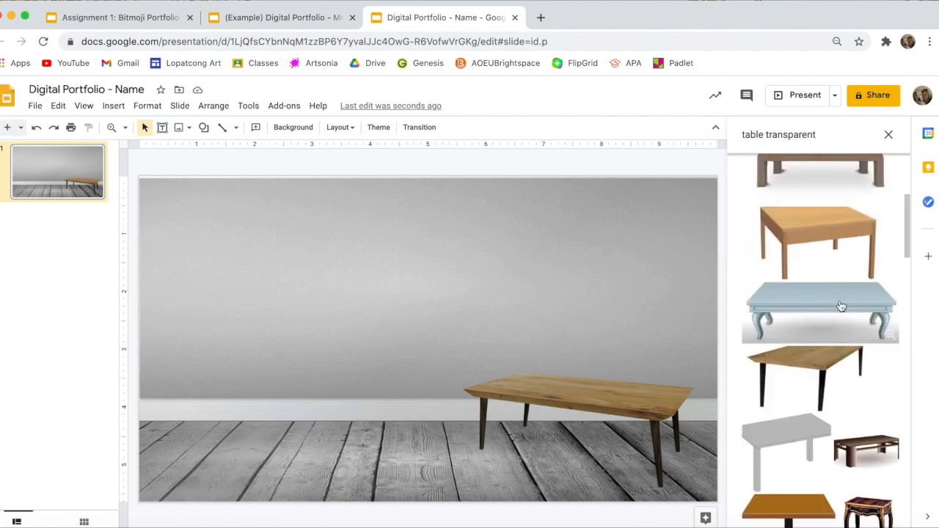
{"action": "left_click", "coordinate": [818, 301]}
{"action": "left_click", "coordinate": [880, 518]}
{"action": "left_click_drag", "start_coordinate": [367, 272], "coordinate": [363, 434]}
Step: Delete the brown wooden table from the slide and shrink the light blue table
{"action": "left_click", "coordinate": [638, 394]}
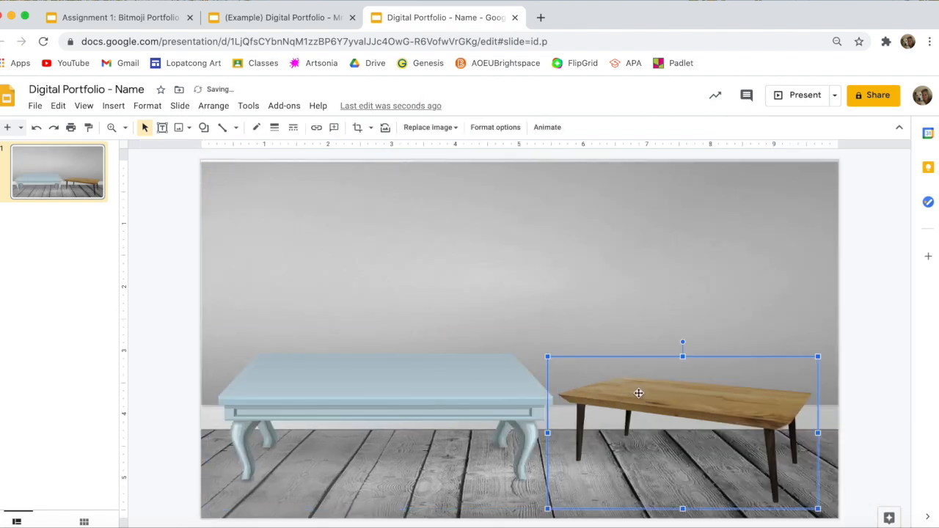
{"action": "key", "text": "Delete"}
{"action": "left_click", "coordinate": [504, 352]}
{"action": "left_click_drag", "start_coordinate": [560, 331], "coordinate": [467, 360]}
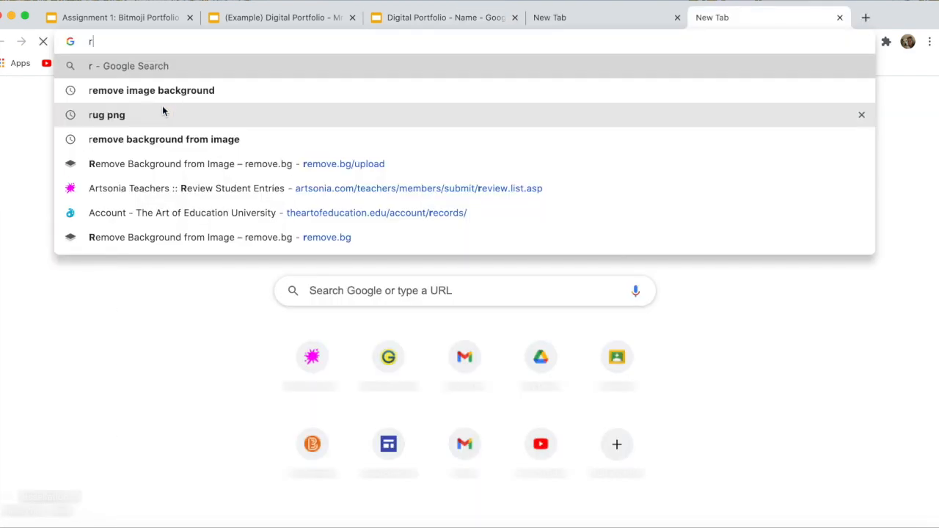
Step: Open remove.bg from a "remove image background" web search and place it in a narrower split-screen window beside the main browser window
{"action": "left_click", "coordinate": [161, 91]}
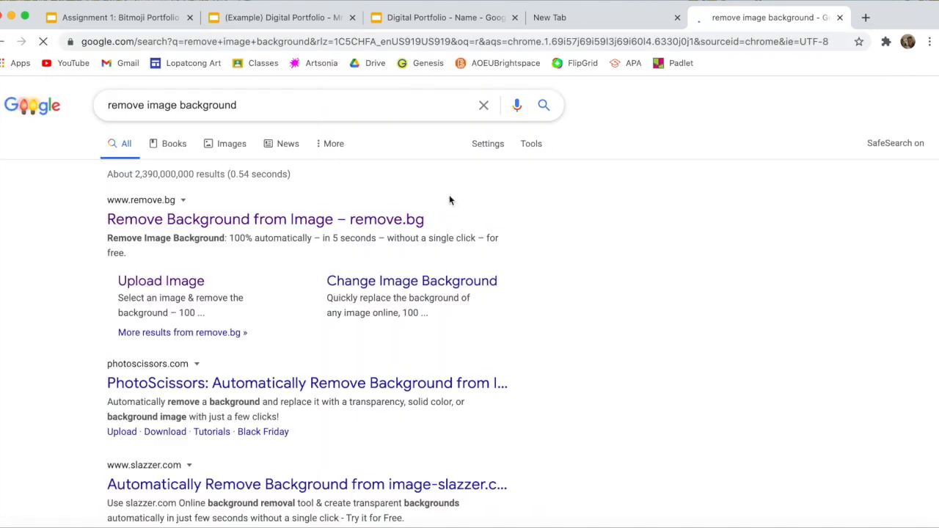
{"action": "left_click", "coordinate": [217, 219]}
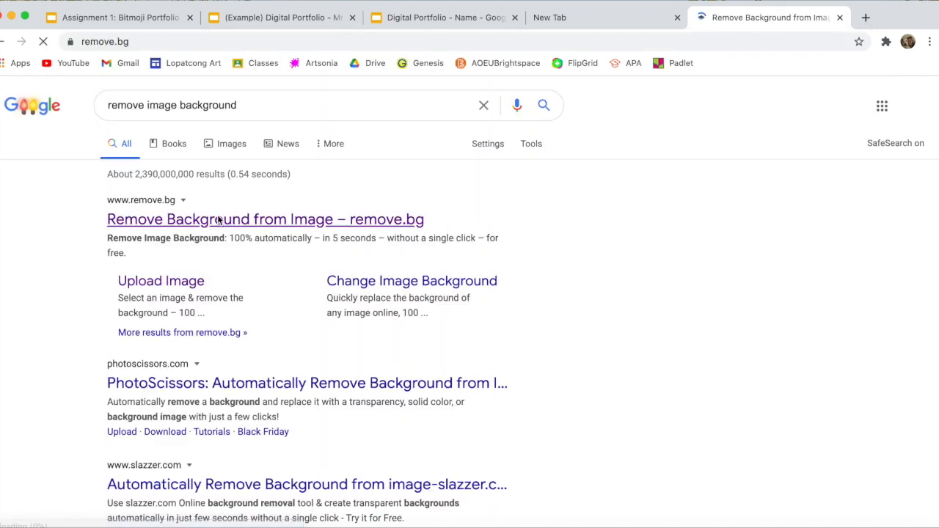
{"action": "left_click_drag", "start_coordinate": [733, 18], "coordinate": [178, 83]}
{"action": "mouse_move", "coordinate": [26, 88]}
{"action": "left_click", "coordinate": [64, 146]}
{"action": "left_click", "coordinate": [310, 185]}
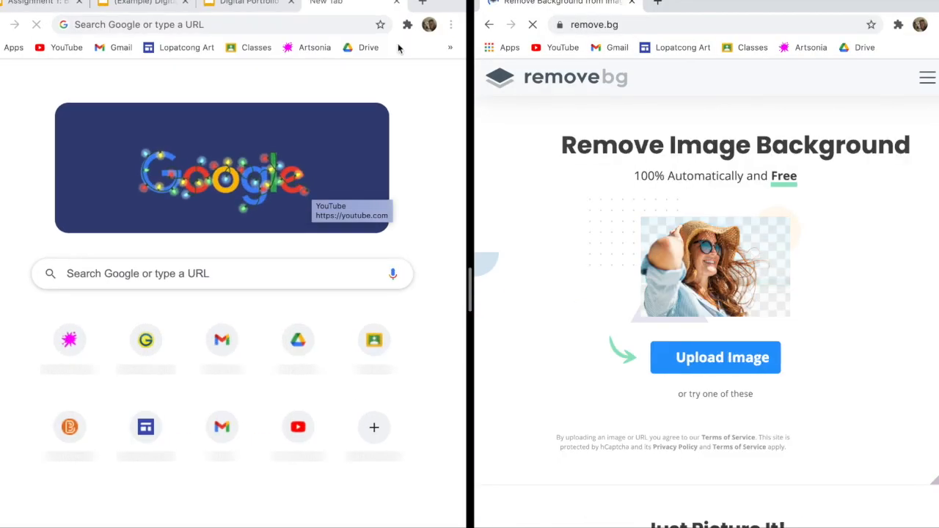
{"action": "left_click_drag", "start_coordinate": [470, 290], "coordinate": [571, 289]}
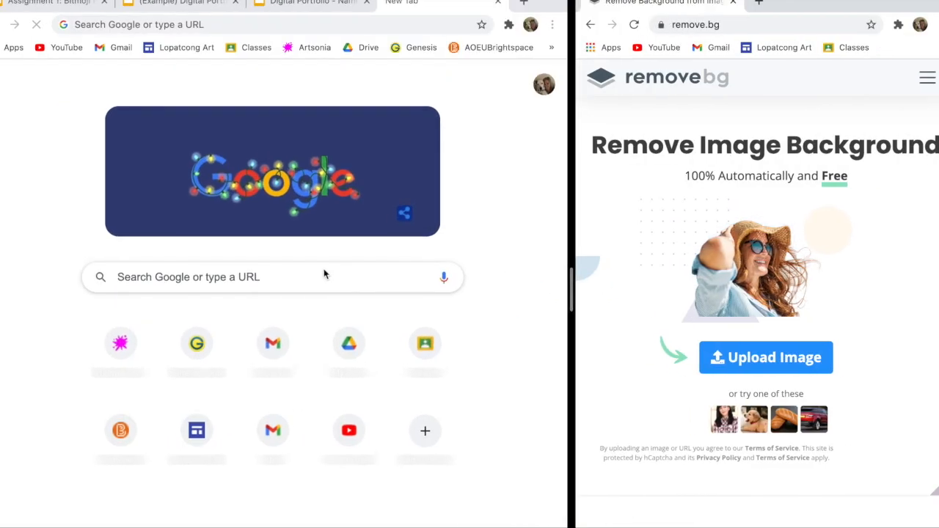
Step: Search Google Images for "rug in perspective" and open the multicoloured ClipartKey rug with the diamond pattern
{"action": "left_click", "coordinate": [286, 264]}
{"action": "type", "text": "rug i"}
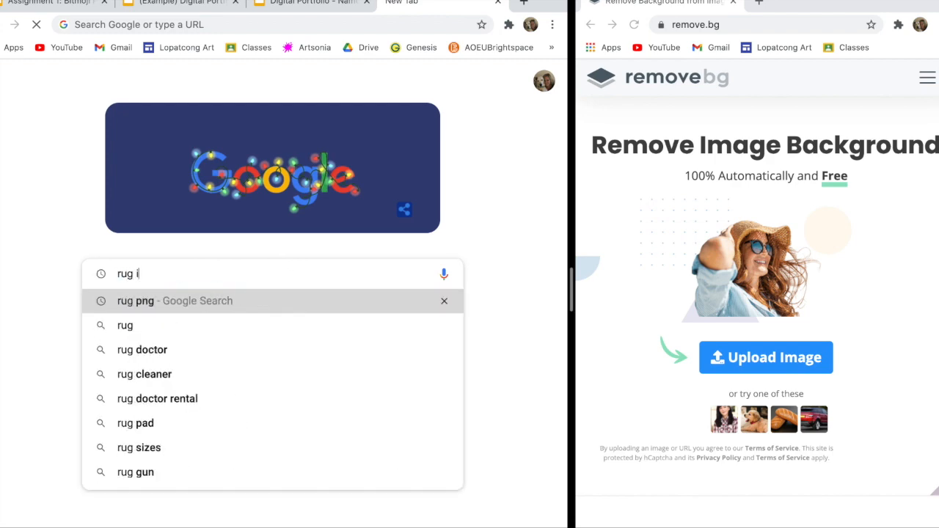
{"action": "type", "text": "n perspective"}
{"action": "key", "text": "Return"}
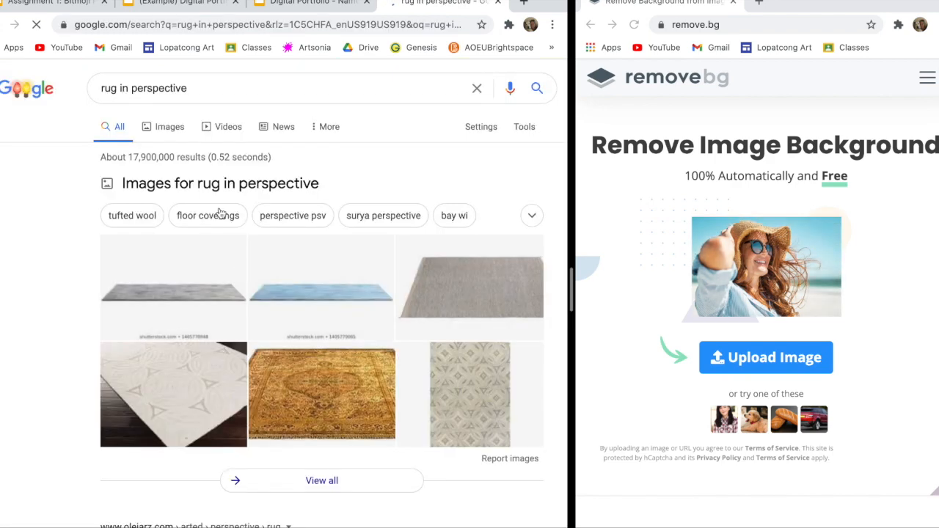
{"action": "left_click", "coordinate": [168, 128]}
{"action": "scroll", "coordinate": [300, 396], "scroll_direction": "down", "scroll_amount": 3}
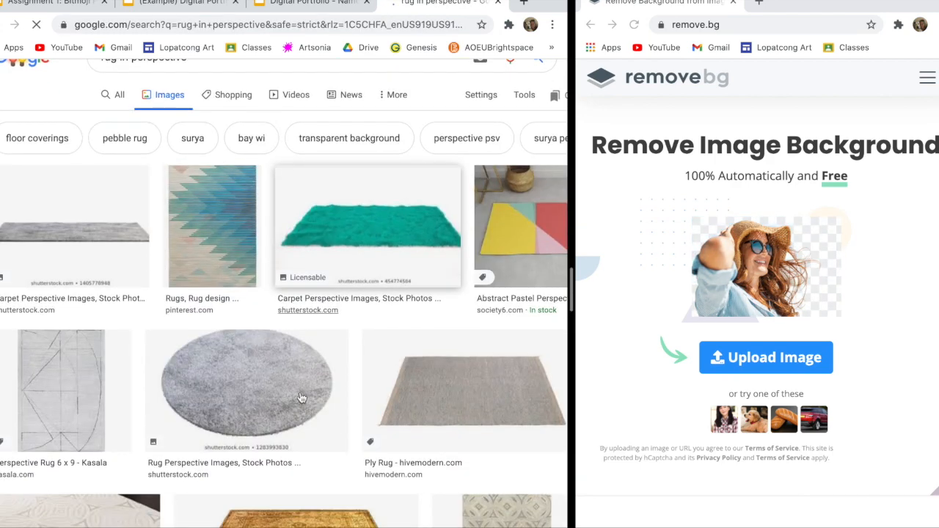
{"action": "scroll", "coordinate": [300, 391], "scroll_direction": "down", "scroll_amount": 10}
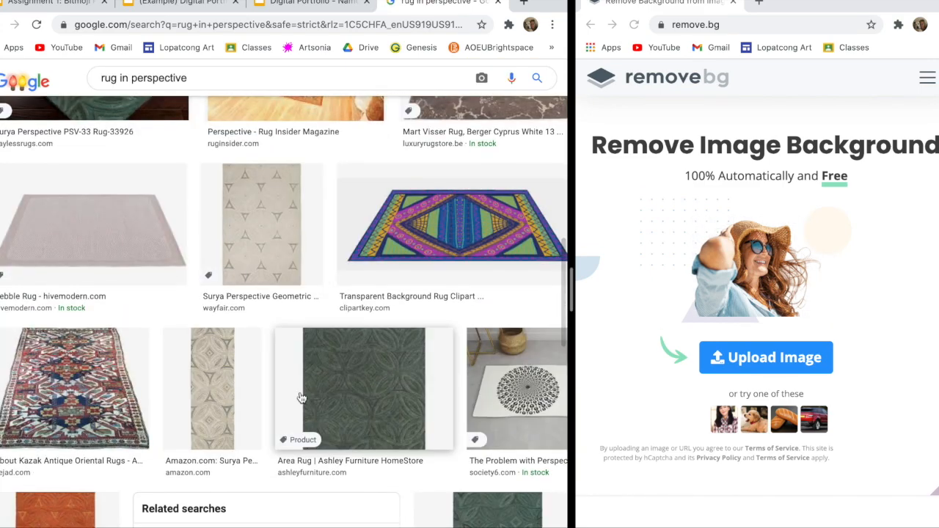
{"action": "left_click", "coordinate": [439, 240]}
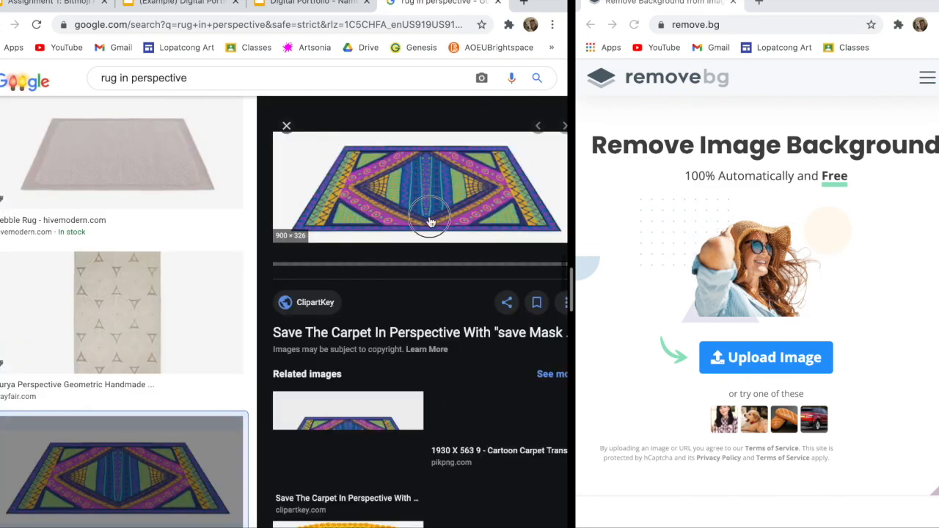
Step: Remove the patterned rug's background with remove.bg and copy the cut-out rug onto the Digital Portfolio slide
{"action": "left_click_drag", "start_coordinate": [433, 184], "coordinate": [806, 206]}
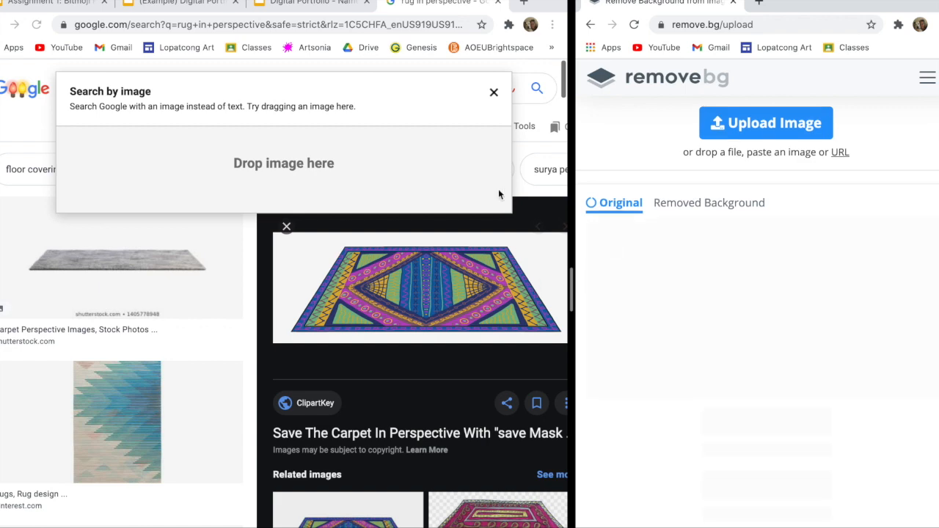
{"action": "left_click", "coordinate": [313, 3]}
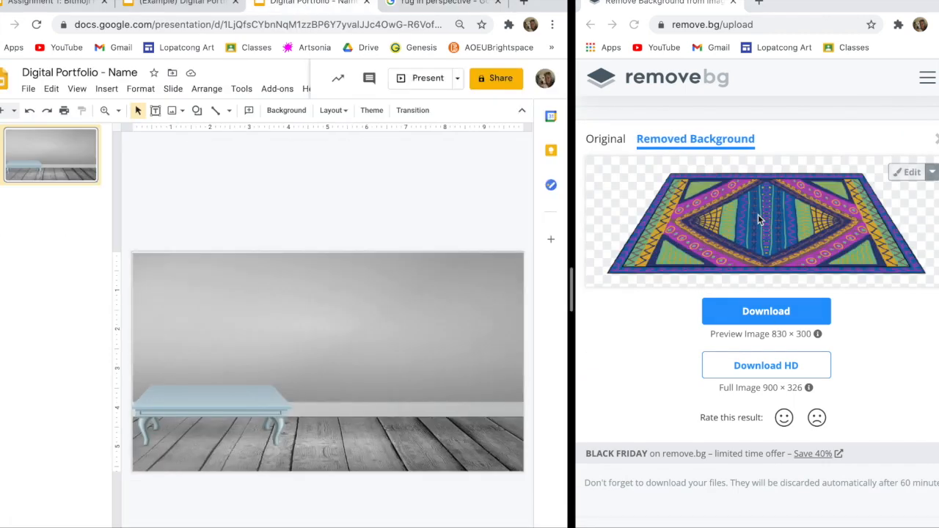
{"action": "right_click", "coordinate": [785, 206]}
{"action": "left_click", "coordinate": [814, 318]}
{"action": "left_click", "coordinate": [332, 426]}
{"action": "key", "text": "ctrl+v"}
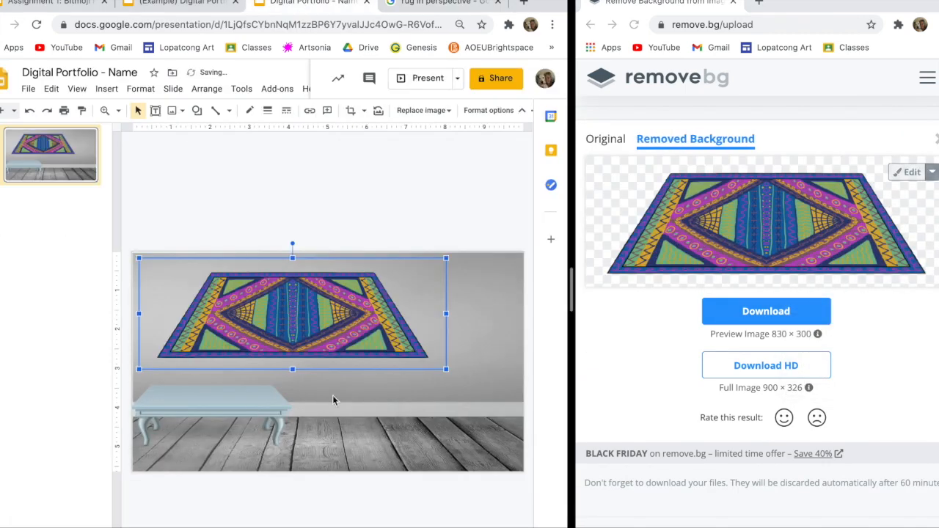
Step: Place the rug on the floor near the slide's centre and flatten it so its upper edge stays below the baseboard
{"action": "left_click_drag", "start_coordinate": [333, 305], "coordinate": [399, 414]}
{"action": "left_click_drag", "start_coordinate": [359, 364], "coordinate": [359, 404]}
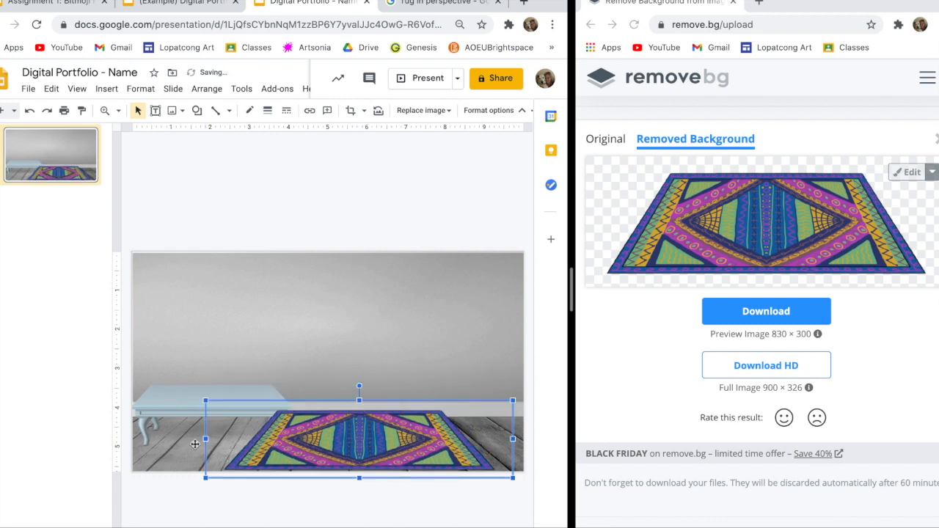
{"action": "left_click_drag", "start_coordinate": [186, 443], "coordinate": [187, 443]}
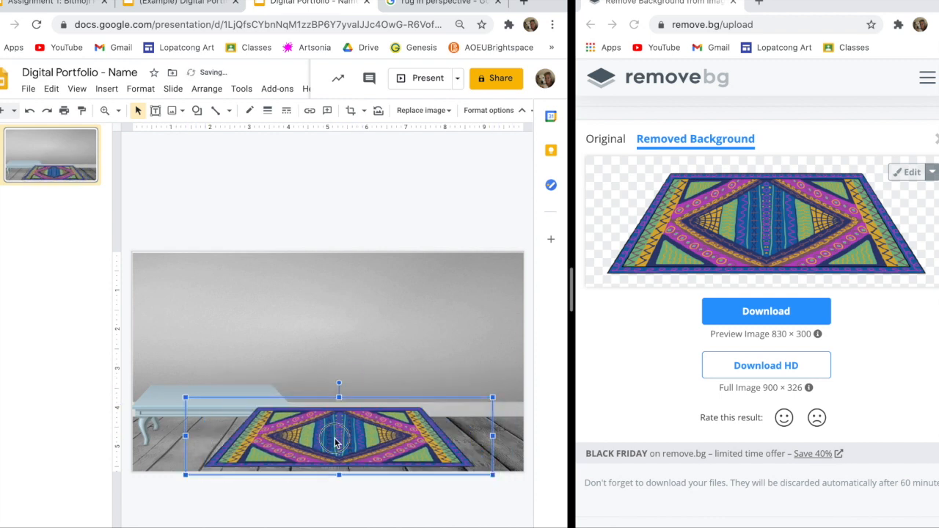
{"action": "double_click", "coordinate": [335, 440]}
{"action": "left_click_drag", "start_coordinate": [338, 416], "coordinate": [338, 417]}
Step: Change the rug's stacking order so that it lies behind the light blue table
{"action": "left_click", "coordinate": [371, 323]}
{"action": "left_click", "coordinate": [371, 323]}
{"action": "left_click", "coordinate": [208, 414]}
{"action": "right_click", "coordinate": [348, 439]}
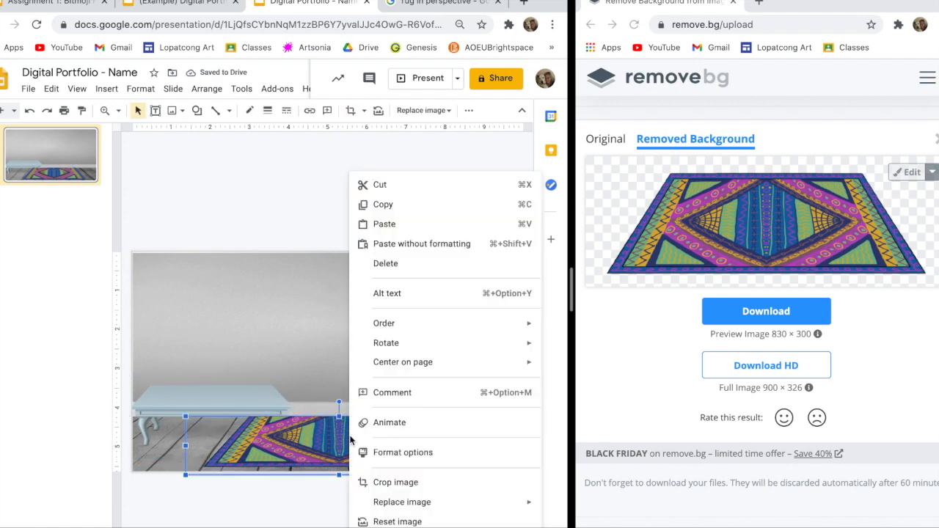
{"action": "mouse_move", "coordinate": [399, 323]}
{"action": "left_click", "coordinate": [290, 386]}
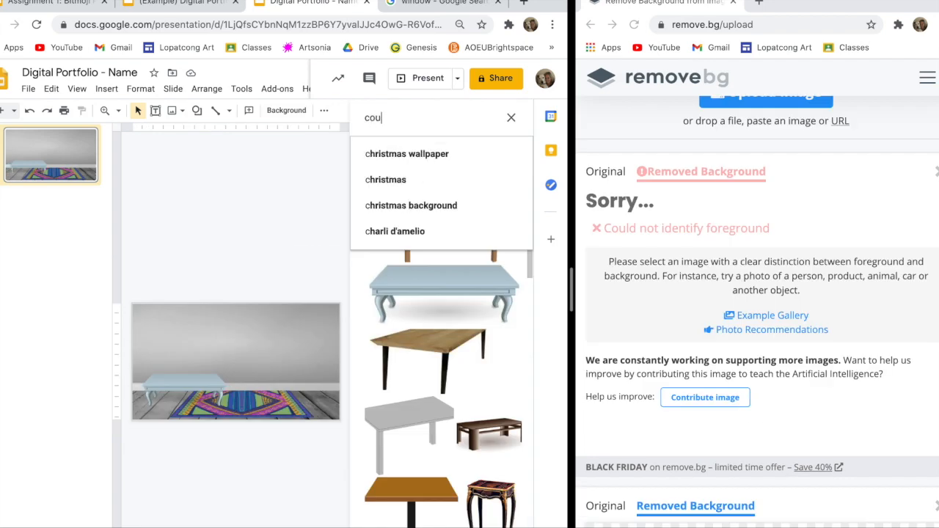
Step: Search the image library for "couch png" and insert the cream couch with the yellow cushion on the slide
{"action": "type", "text": "ch png"}
{"action": "key", "text": "Return"}
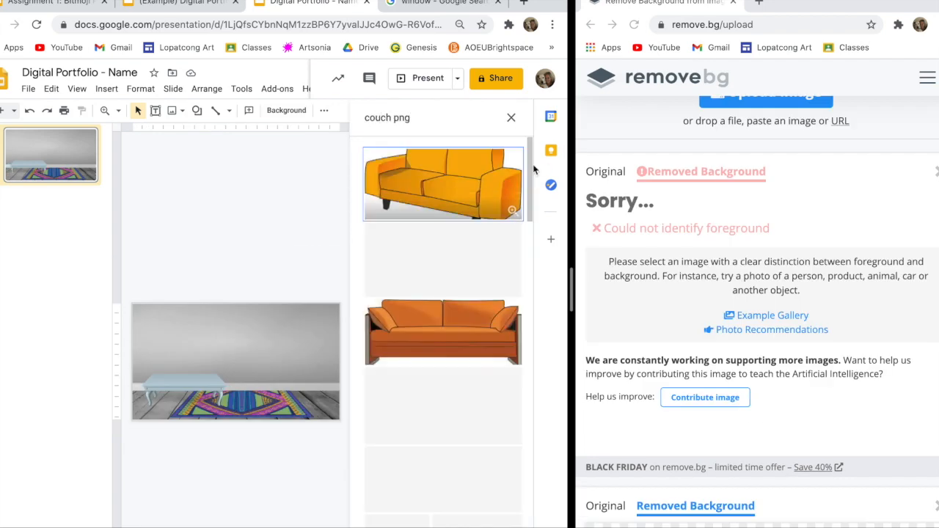
{"action": "scroll", "coordinate": [481, 247], "scroll_direction": "down", "scroll_amount": 5}
{"action": "left_click", "coordinate": [458, 284]}
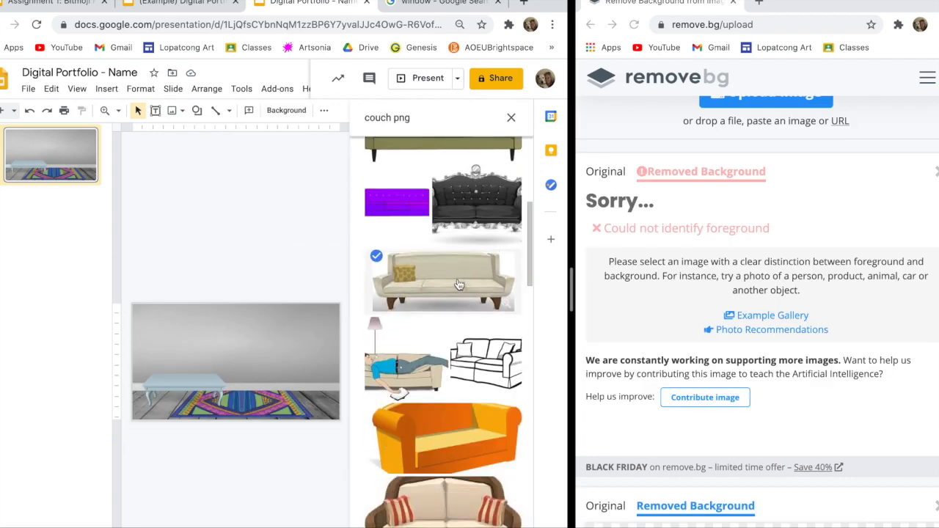
{"action": "left_click", "coordinate": [442, 525]}
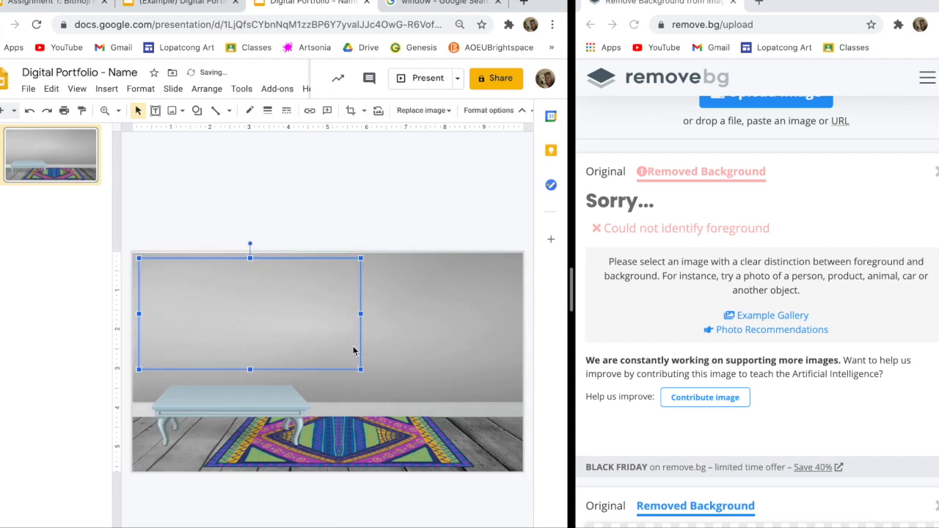
Step: Shrink the cream couch slightly and stand it against the wall at the slide's right side, overlapping the rug
{"action": "left_click_drag", "start_coordinate": [264, 298], "coordinate": [356, 381]}
{"action": "left_click_drag", "start_coordinate": [431, 415], "coordinate": [425, 384]}
{"action": "left_click", "coordinate": [300, 320]}
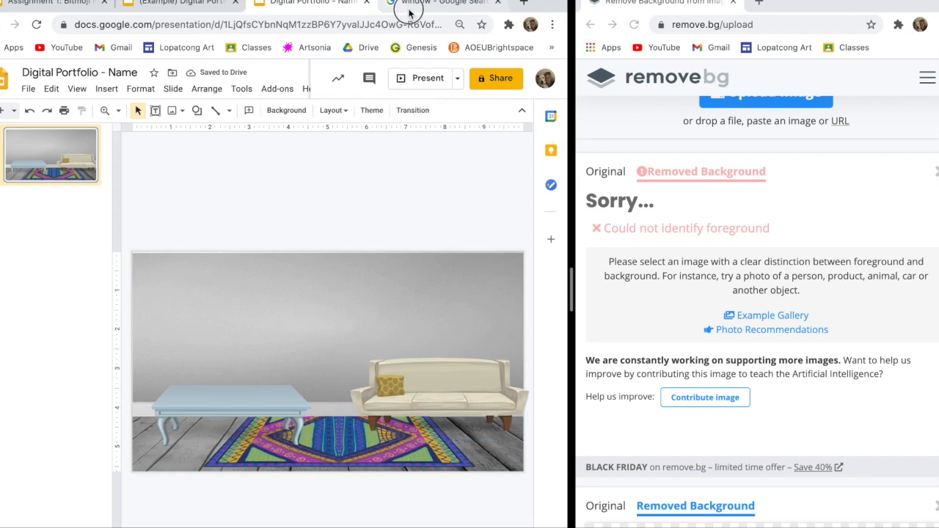
Step: Search Google Images for "window png" and open the StickPNG open window image
{"action": "left_click", "coordinate": [409, 14]}
{"action": "scroll", "coordinate": [256, 218], "scroll_direction": "down", "scroll_amount": 10}
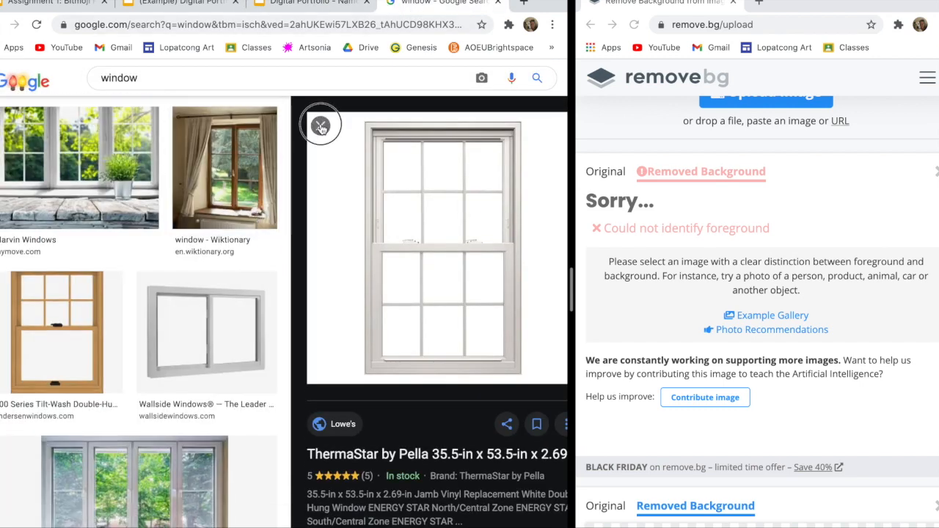
{"action": "left_click", "coordinate": [321, 126]}
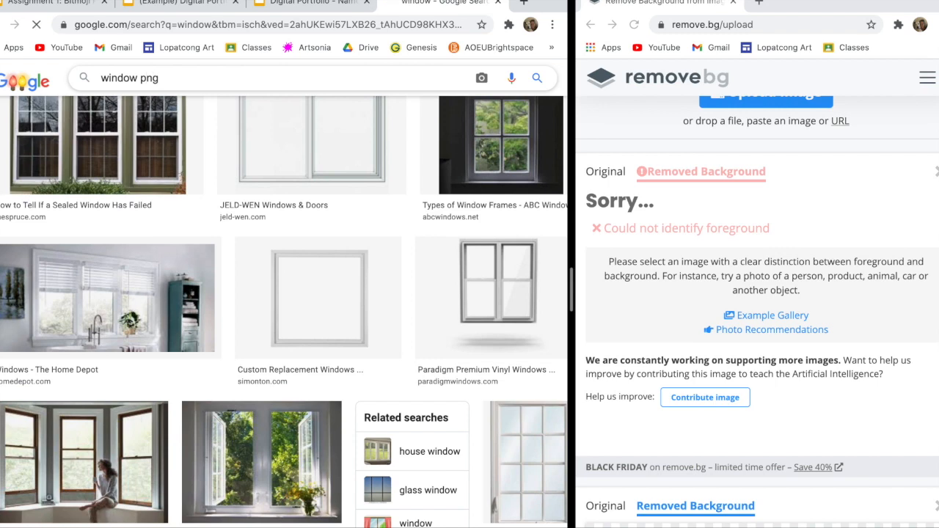
{"action": "left_click", "coordinate": [226, 104]}
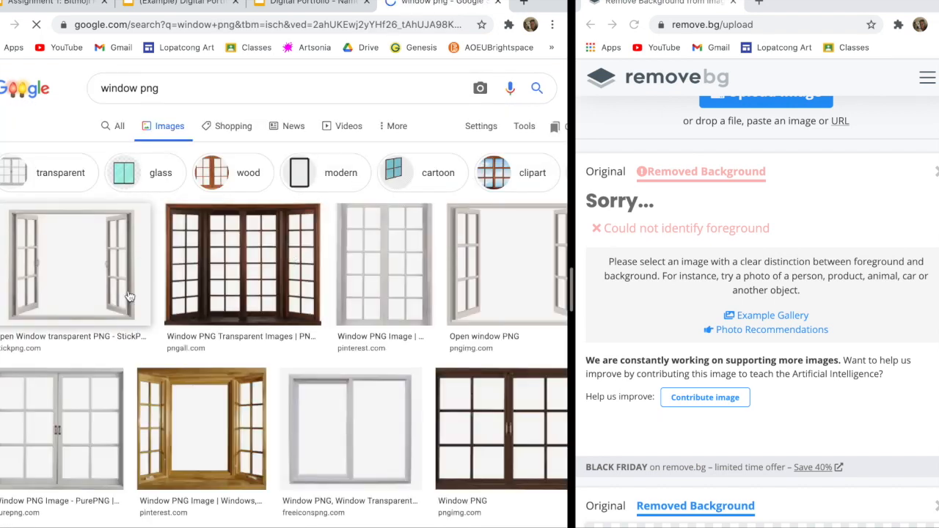
{"action": "left_click", "coordinate": [113, 279]}
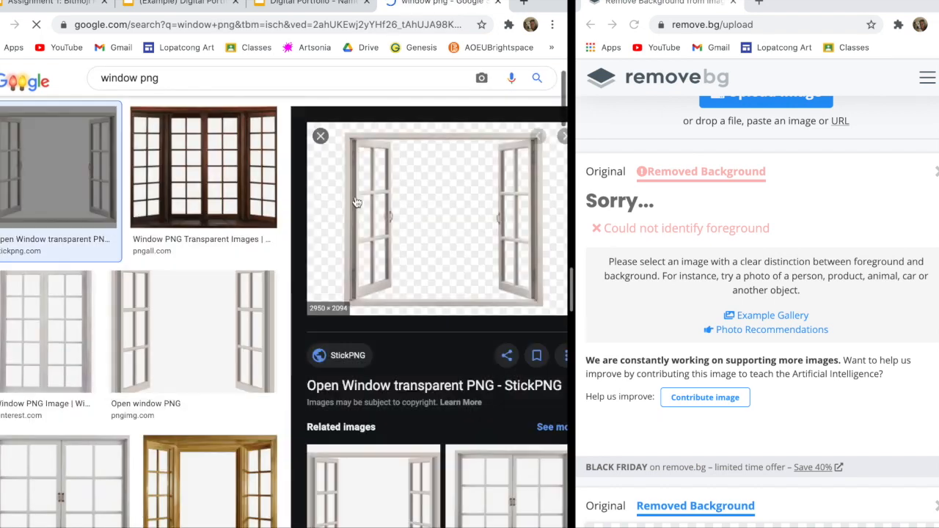
Step: Remove the open window's background with remove.bg and copy the cut-out window onto the Digital Portfolio slide
{"action": "left_click_drag", "start_coordinate": [440, 220], "coordinate": [770, 293]}
{"action": "right_click", "coordinate": [841, 273]}
{"action": "left_click", "coordinate": [719, 383]}
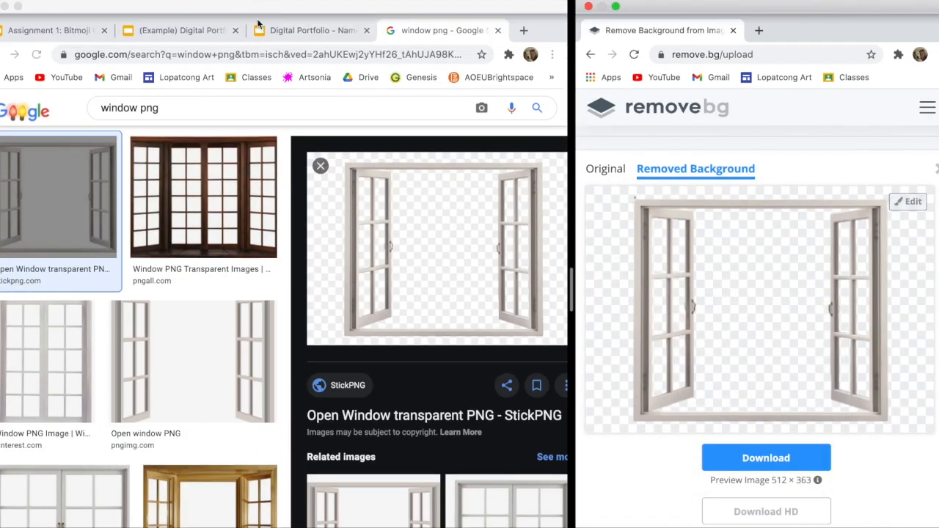
{"action": "left_click", "coordinate": [311, 2]}
{"action": "key", "text": "ctrl+v"}
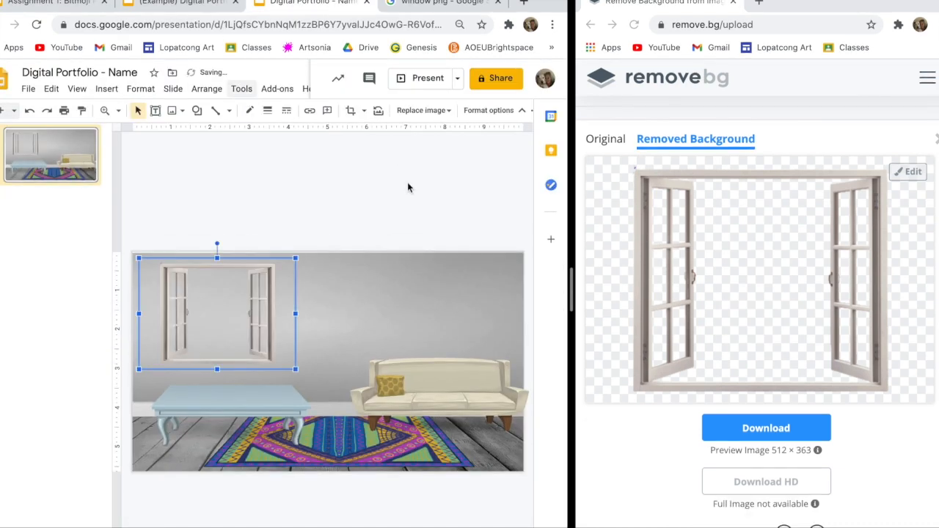
{"action": "left_click", "coordinate": [352, 196]}
Step: Insert the image file "silhouette" from the computer's Downloads folder on the slide
{"action": "left_click", "coordinate": [106, 88]}
{"action": "mouse_move", "coordinate": [115, 115]}
{"action": "left_click", "coordinate": [283, 115]}
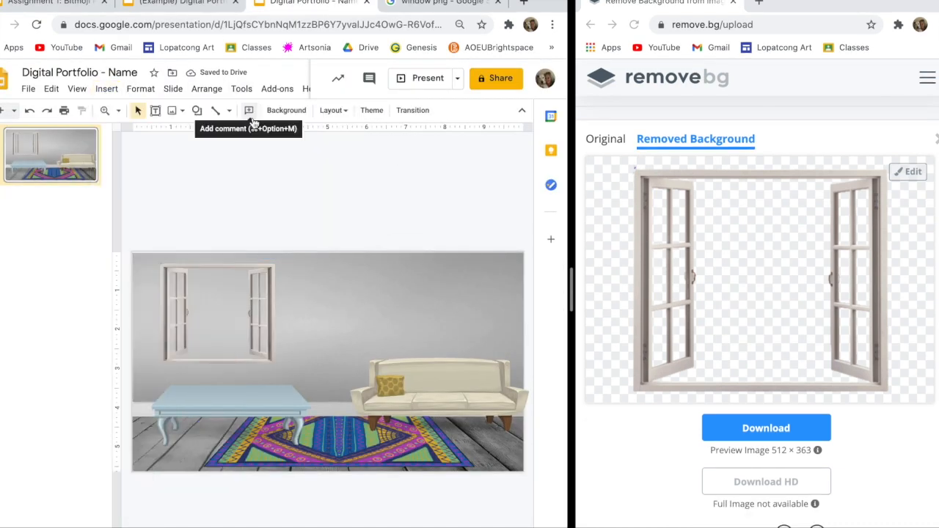
{"action": "scroll", "coordinate": [162, 209], "scroll_direction": "down", "scroll_amount": 20}
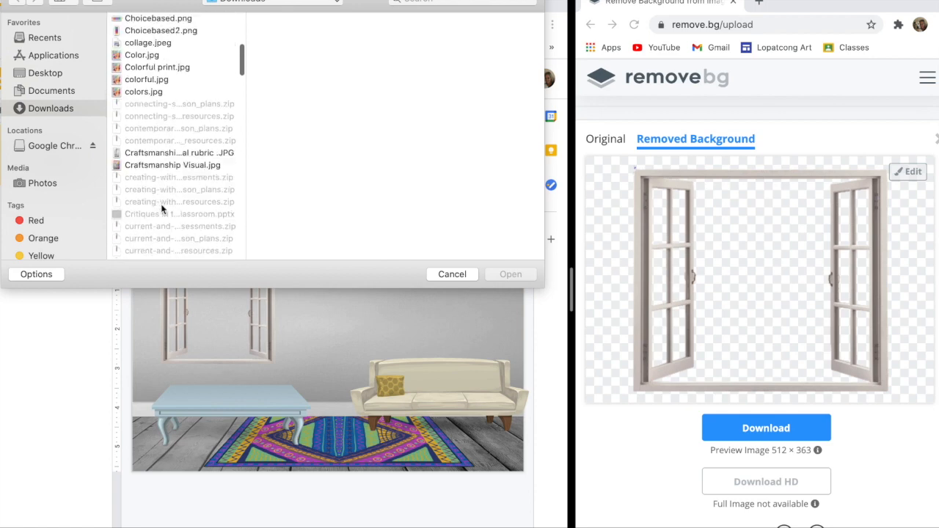
{"action": "scroll", "coordinate": [163, 210], "scroll_direction": "down", "scroll_amount": 20}
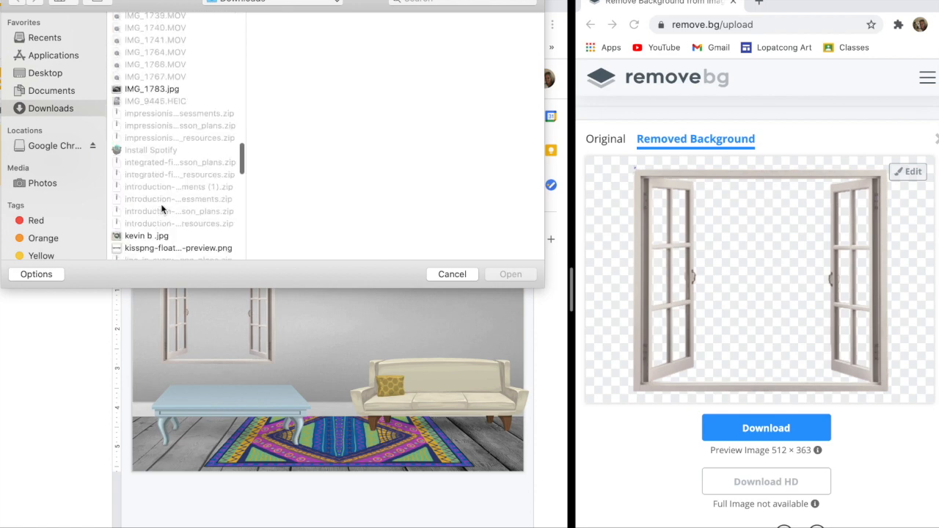
{"action": "scroll", "coordinate": [163, 210], "scroll_direction": "down", "scroll_amount": 8}
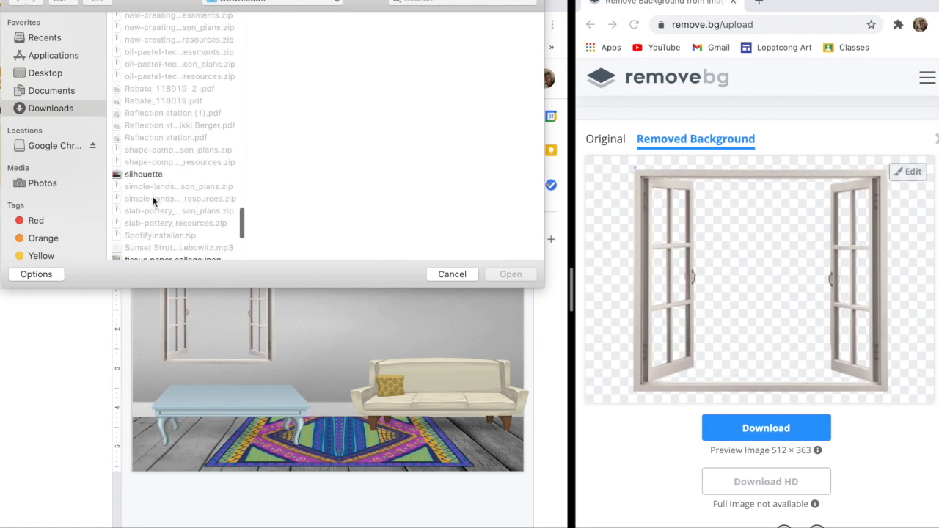
{"action": "double_click", "coordinate": [150, 181]}
Step: Position the sunset picture over the window and resize it to fit inside the window frame
{"action": "left_click_drag", "start_coordinate": [397, 298], "coordinate": [256, 313]}
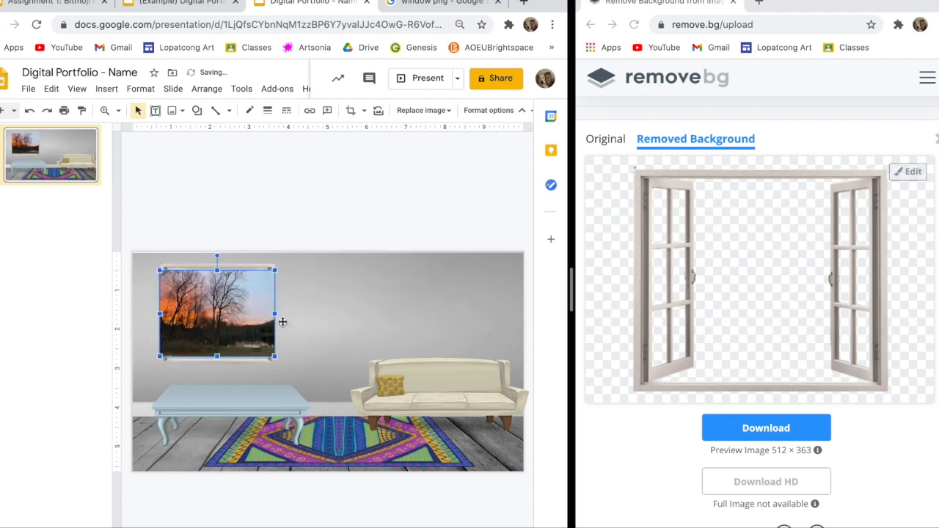
{"action": "left_click_drag", "start_coordinate": [274, 357], "coordinate": [272, 313]}
{"action": "left_click", "coordinate": [299, 319]}
{"action": "left_click", "coordinate": [300, 319]}
Step: Change the sunset picture's stacking order so that it lies behind the window frame
{"action": "left_click", "coordinate": [200, 295]}
{"action": "right_click", "coordinate": [199, 295]}
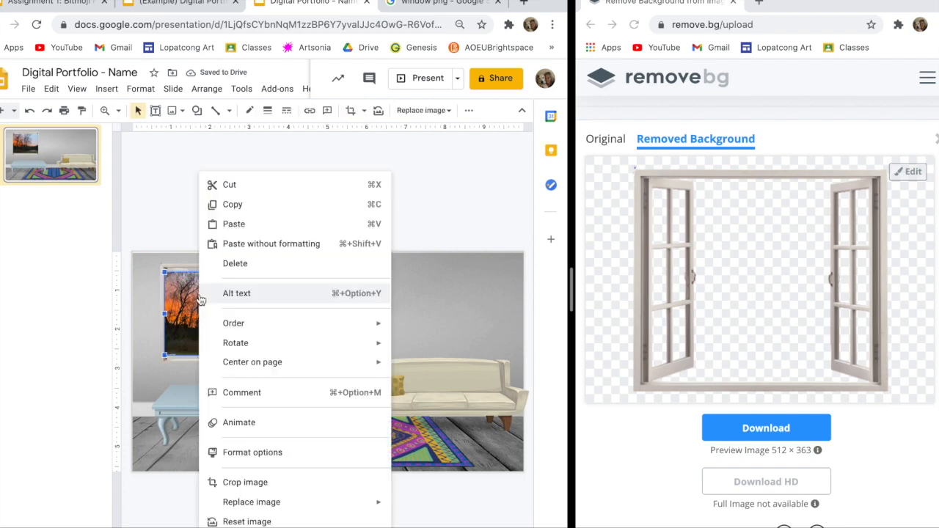
{"action": "mouse_move", "coordinate": [252, 324]}
{"action": "left_click", "coordinate": [417, 384]}
{"action": "left_click", "coordinate": [368, 309]}
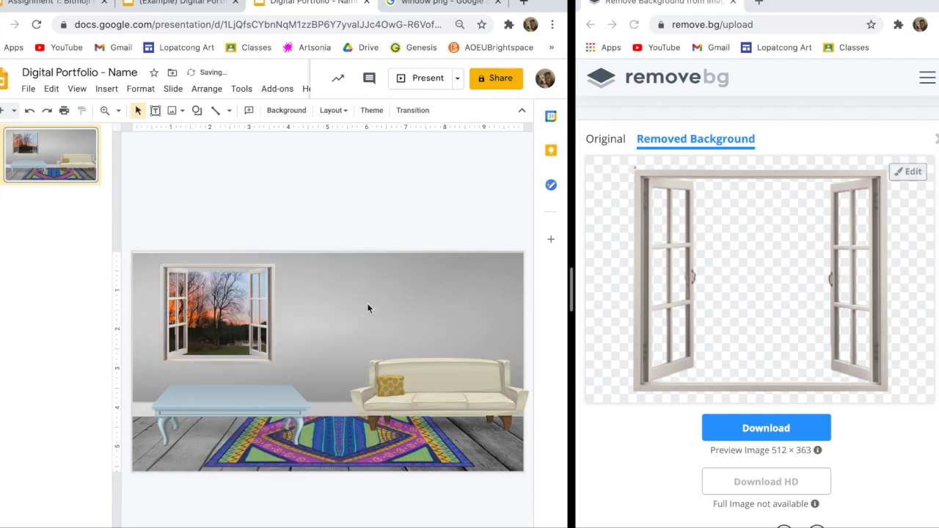
Step: Search Google Images for "string lights png" and open the Clipart Library image with several strands of yellow bulbs
{"action": "left_click", "coordinate": [440, 3]}
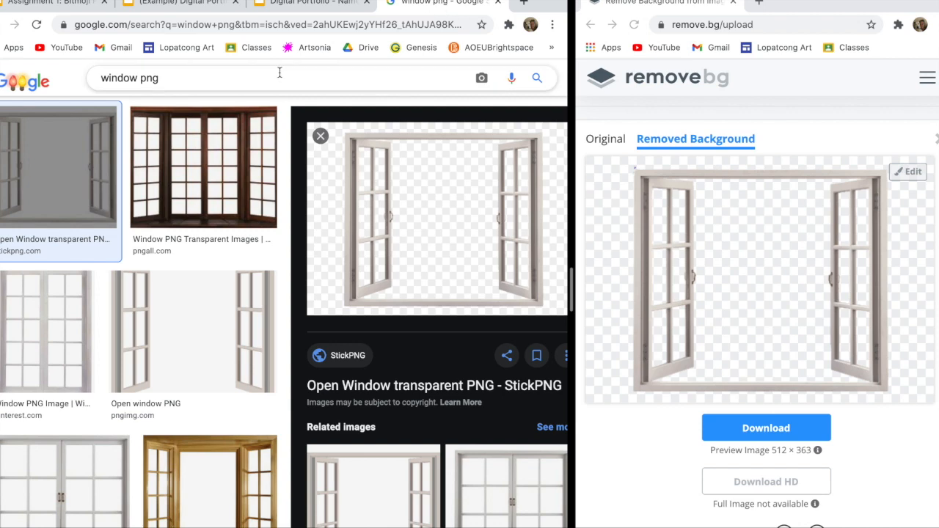
{"action": "type", "text": "string lights png"}
{"action": "key", "text": "Return"}
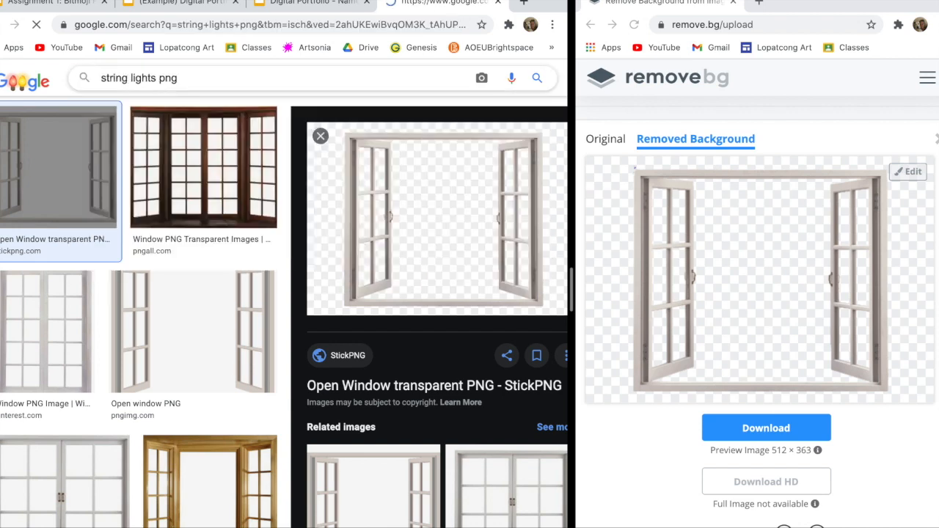
{"action": "left_click", "coordinate": [482, 262]}
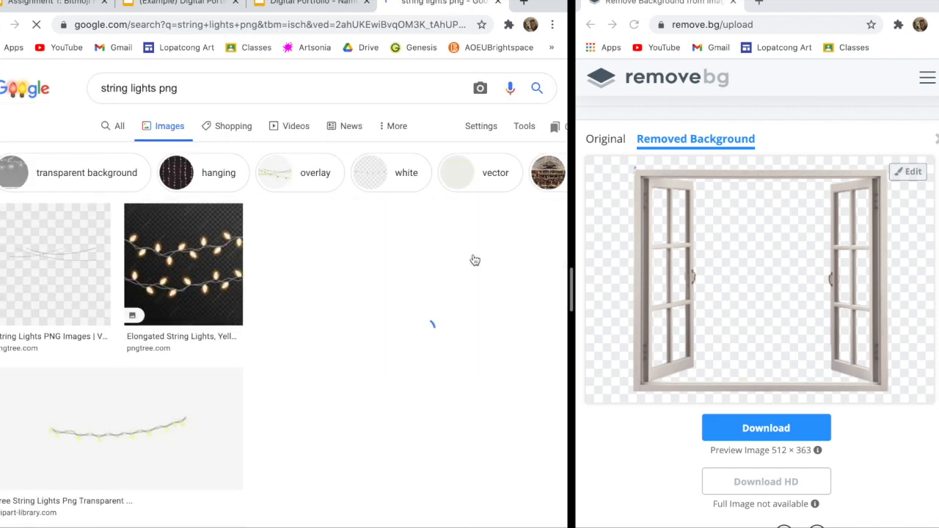
Step: Remove the string lights' background with remove.bg and copy the cut-out lights onto the Digital Portfolio slide
{"action": "left_click_drag", "start_coordinate": [381, 195], "coordinate": [715, 239]}
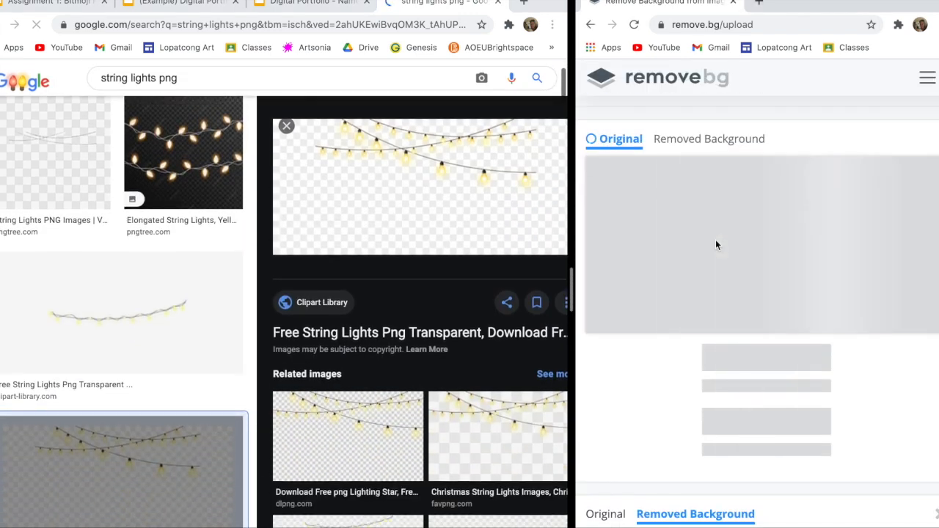
{"action": "left_click", "coordinate": [325, 10]}
{"action": "right_click", "coordinate": [735, 204]}
{"action": "left_click", "coordinate": [779, 317]}
{"action": "key", "text": "ctrl+v"}
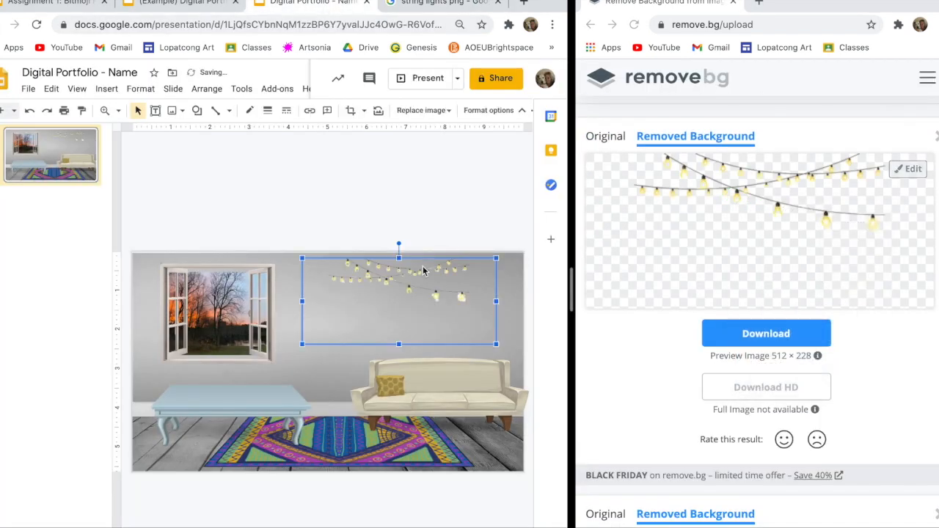
Step: Crop the empty area around the string lights, enlarge them and hang them across the slide's upper right corner
{"action": "left_click_drag", "start_coordinate": [390, 269], "coordinate": [390, 270]}
{"action": "double_click", "coordinate": [364, 331]}
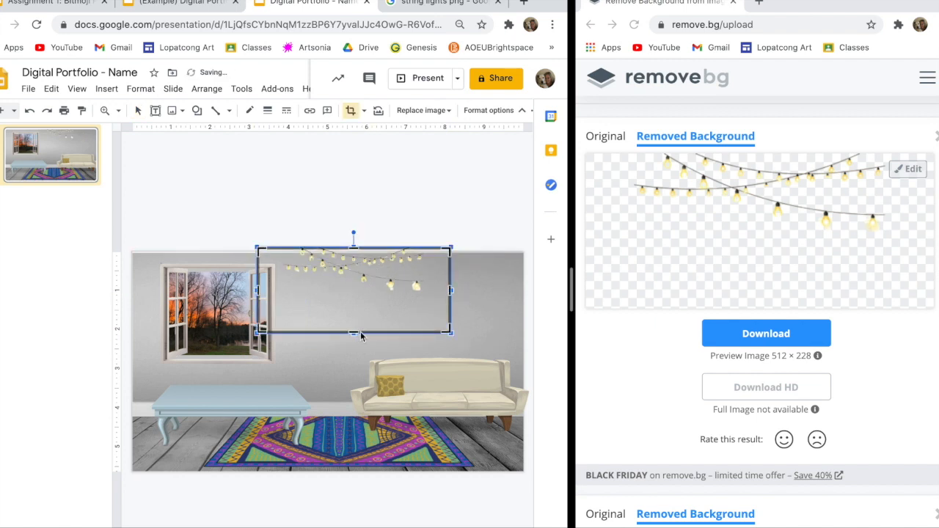
{"action": "left_click_drag", "start_coordinate": [358, 299], "coordinate": [358, 297]}
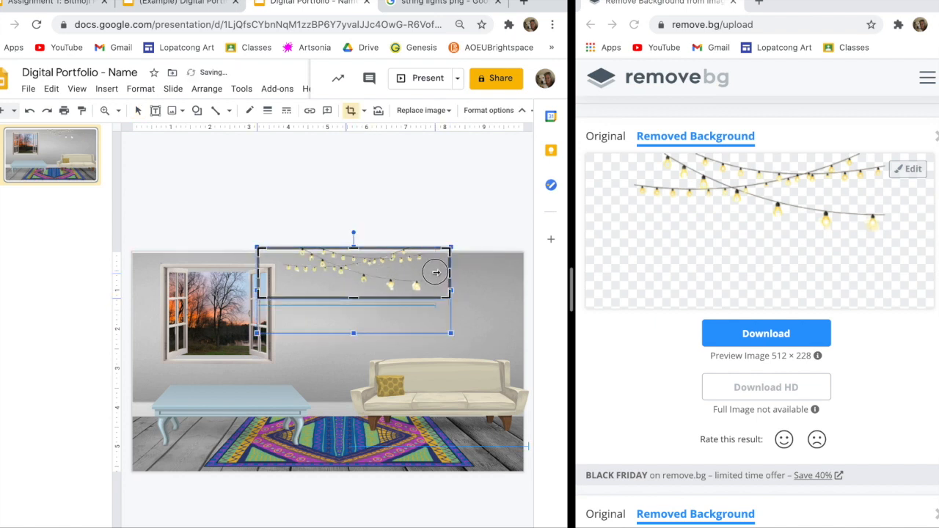
{"action": "key", "text": "Return"}
{"action": "left_click_drag", "start_coordinate": [498, 326], "coordinate": [499, 326]}
{"action": "left_click_drag", "start_coordinate": [462, 274], "coordinate": [476, 277]}
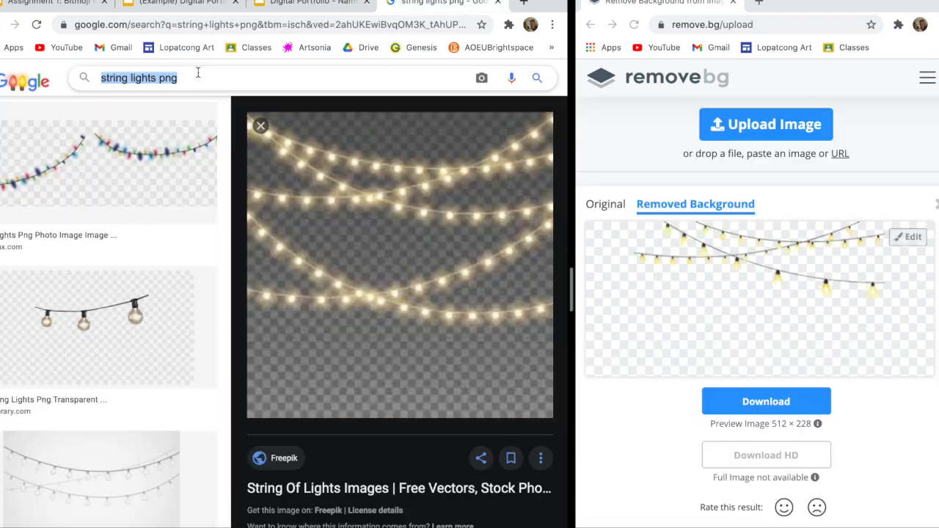
Step: Search Google Images for "lamp png", narrow the results to "light" and open the PNGkey vintage hanging lamps
{"action": "type", "text": "lamp png"}
{"action": "key", "text": "Return"}
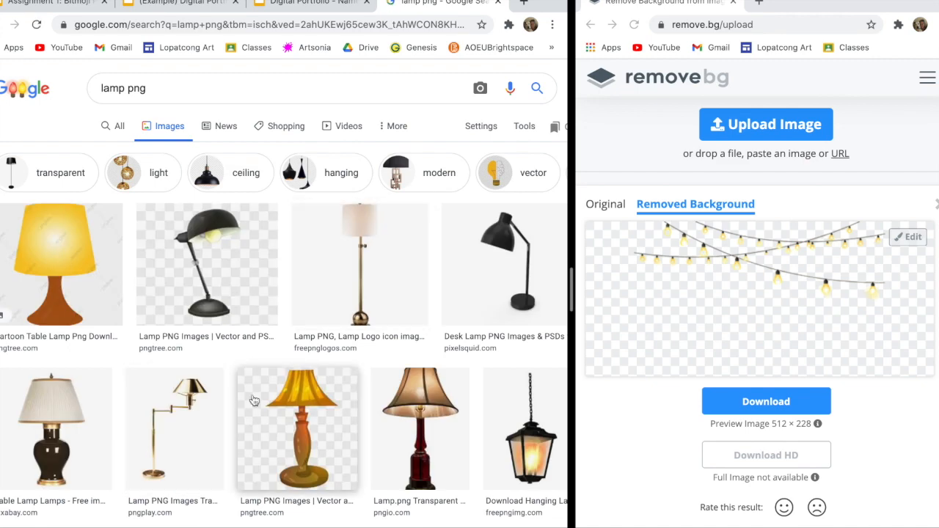
{"action": "left_click", "coordinate": [154, 173]}
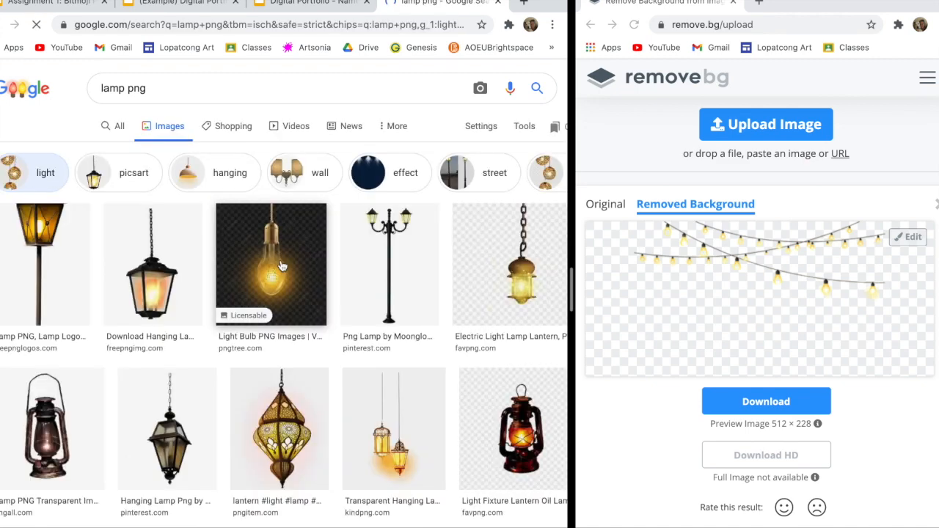
{"action": "scroll", "coordinate": [294, 267], "scroll_direction": "down", "scroll_amount": 9}
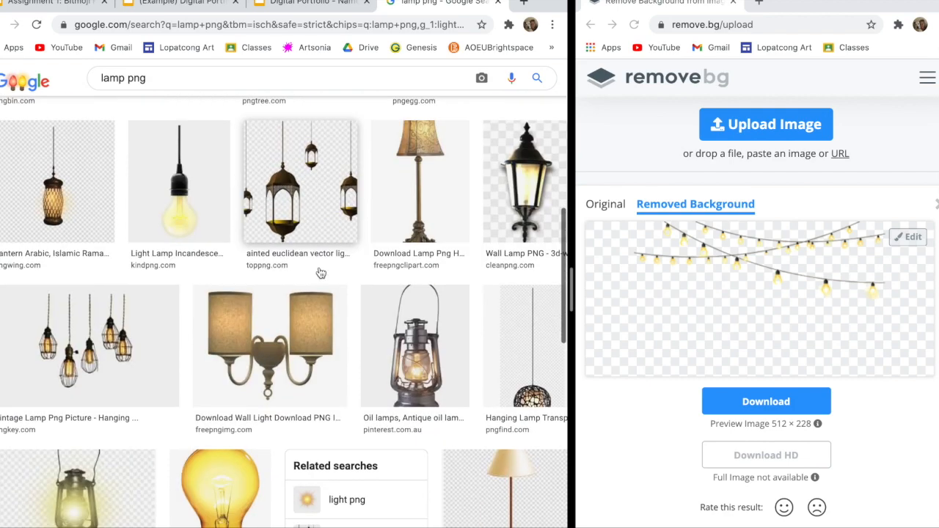
{"action": "left_click", "coordinate": [147, 352]}
Step: Try to remove the background of the PNGkey vintage hanging lamps with remove.bg
{"action": "left_click_drag", "start_coordinate": [398, 200], "coordinate": [715, 275]}
{"action": "left_click", "coordinate": [884, 98]}
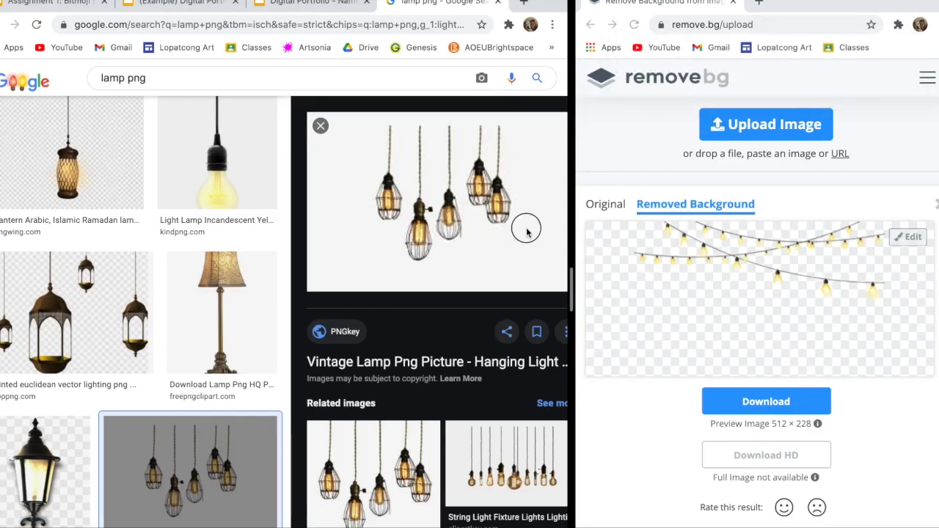
{"action": "left_click_drag", "start_coordinate": [472, 191], "coordinate": [778, 261]}
{"action": "left_click", "coordinate": [886, 102]}
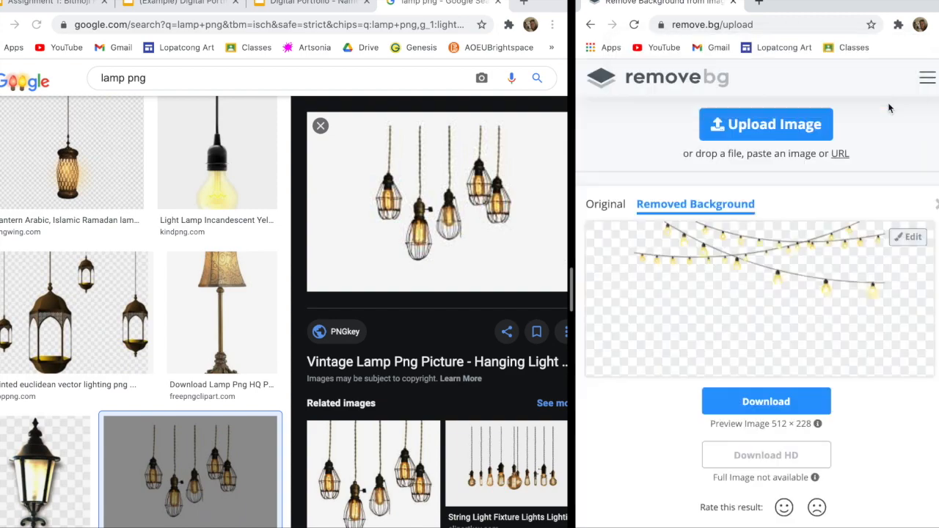
Step: Open the related image "Tumblr lamp png 1" showing four hanging caged bulbs
{"action": "scroll", "coordinate": [446, 496], "scroll_direction": "down", "scroll_amount": 2}
{"action": "scroll", "coordinate": [448, 497], "scroll_direction": "down", "scroll_amount": 10}
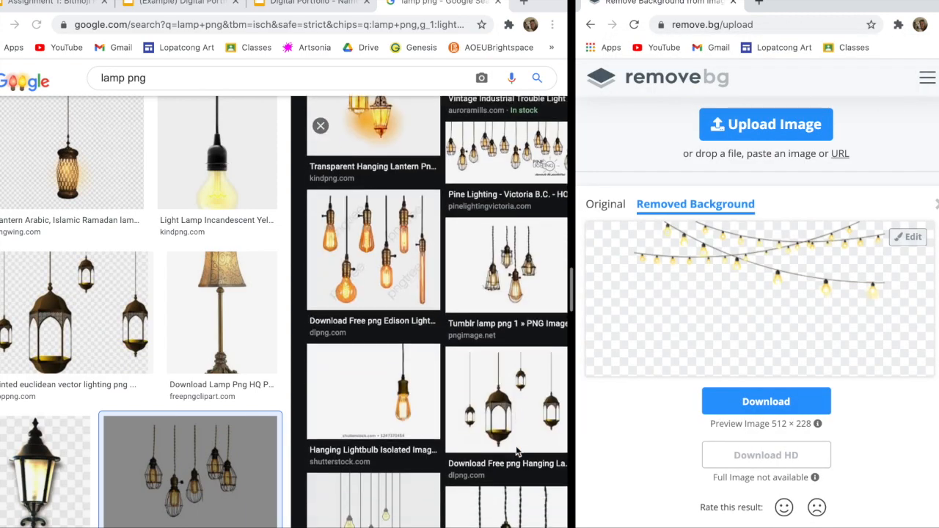
{"action": "left_click", "coordinate": [533, 286]}
Step: Remove the four hanging lamps' background with remove.bg and copy the cut-out lamps onto the Digital Portfolio slide
{"action": "left_click_drag", "start_coordinate": [440, 220], "coordinate": [791, 265]}
{"action": "right_click", "coordinate": [748, 239]}
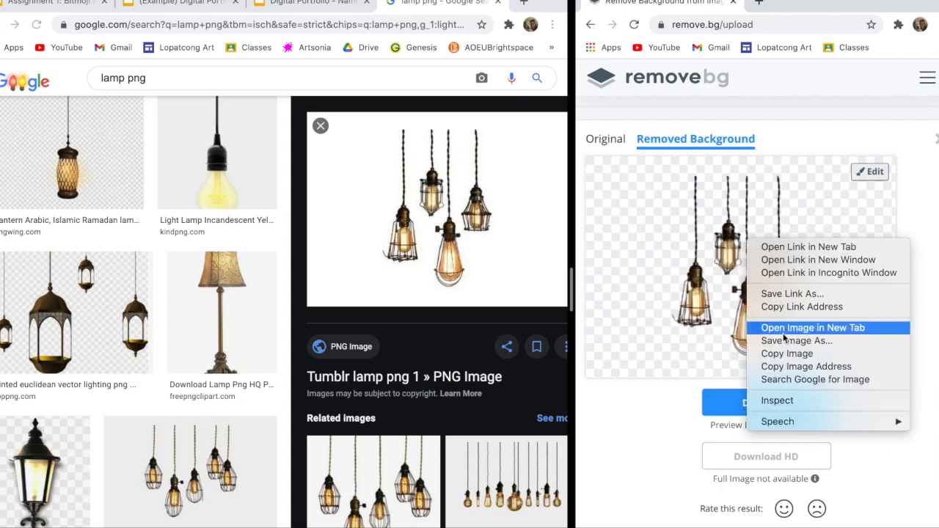
{"action": "left_click", "coordinate": [786, 354]}
{"action": "left_click", "coordinate": [309, 4]}
{"action": "key", "text": "ctrl+v"}
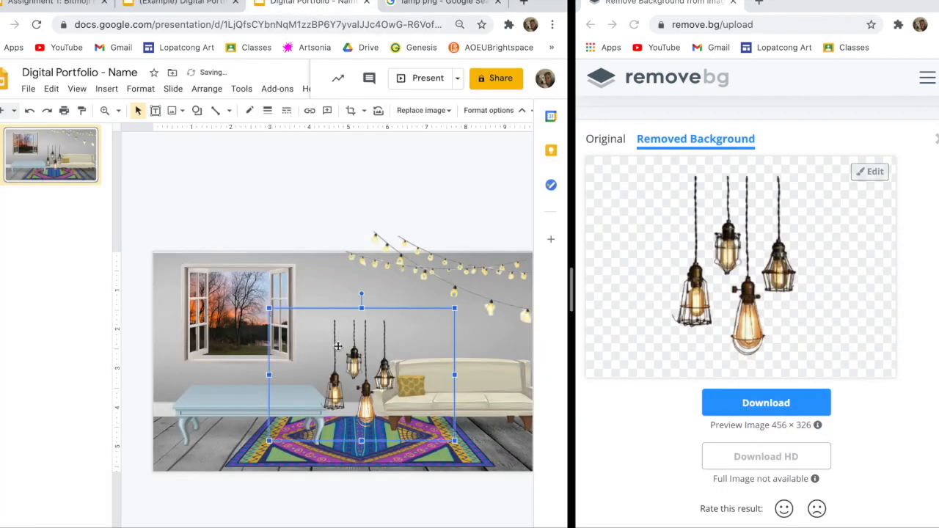
Step: Move the hanging lamps up to the slide's upper edge and crop the empty area beside them
{"action": "left_click_drag", "start_coordinate": [339, 332], "coordinate": [334, 317]}
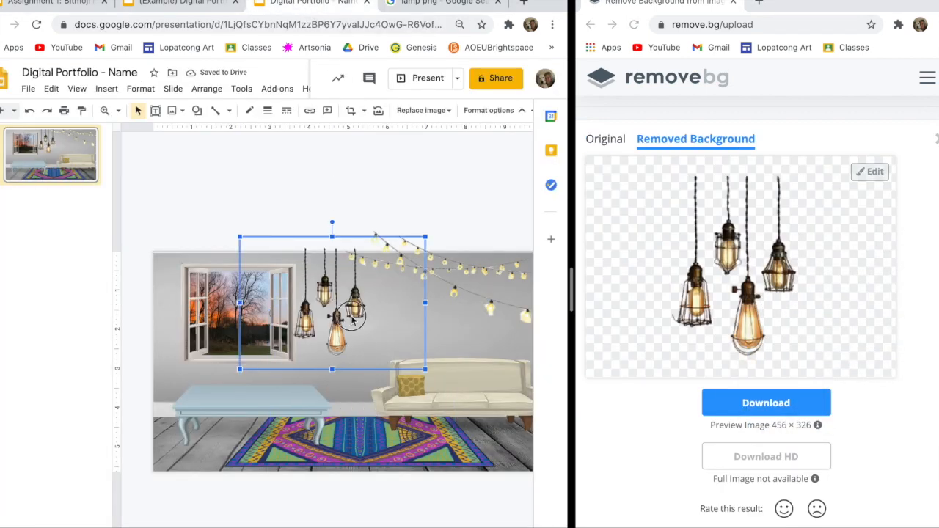
{"action": "double_click", "coordinate": [351, 317]}
{"action": "left_click_drag", "start_coordinate": [381, 301], "coordinate": [368, 305]}
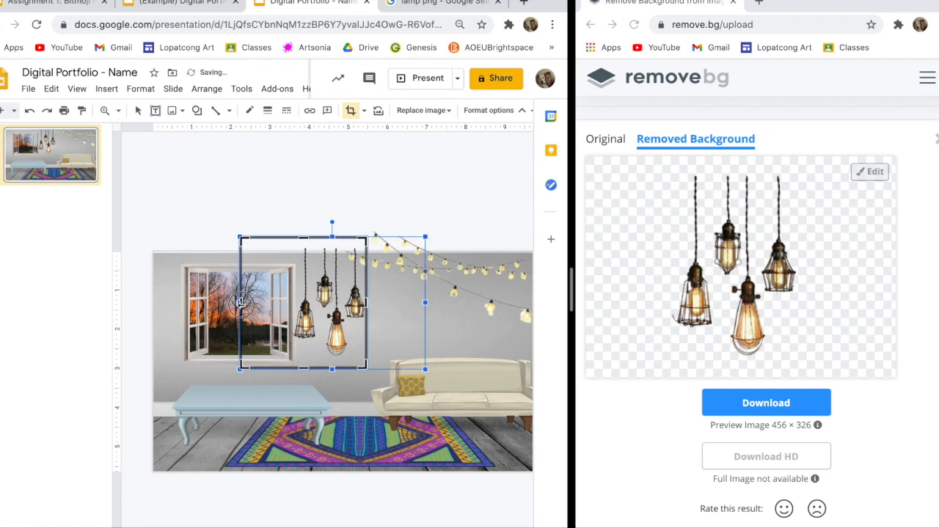
{"action": "left_click", "coordinate": [228, 207]}
Step: Undo the accidental move of the window image and crop the empty margins on both of its sides
{"action": "left_click_drag", "start_coordinate": [163, 267], "coordinate": [238, 294]}
{"action": "key", "text": "super+z"}
{"action": "double_click", "coordinate": [226, 299]}
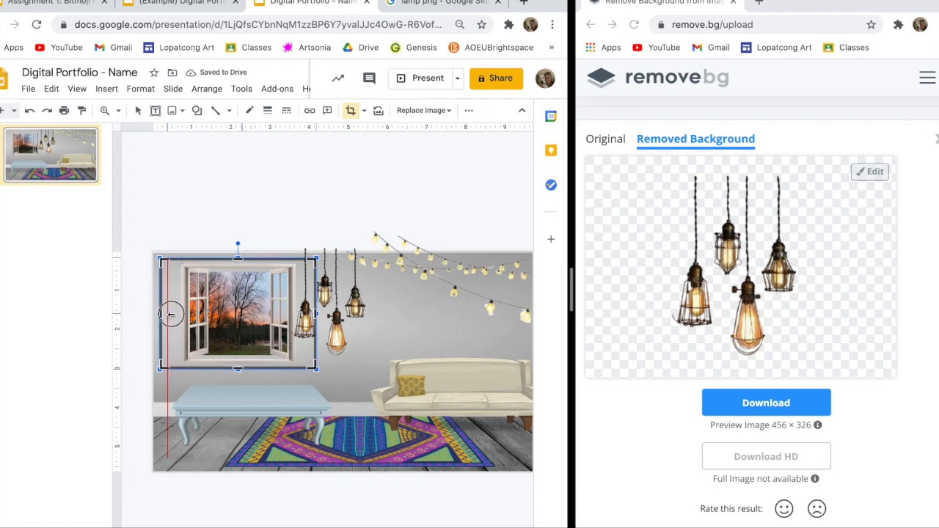
{"action": "left_click_drag", "start_coordinate": [300, 312], "coordinate": [292, 315]}
{"action": "key", "text": "Return"}
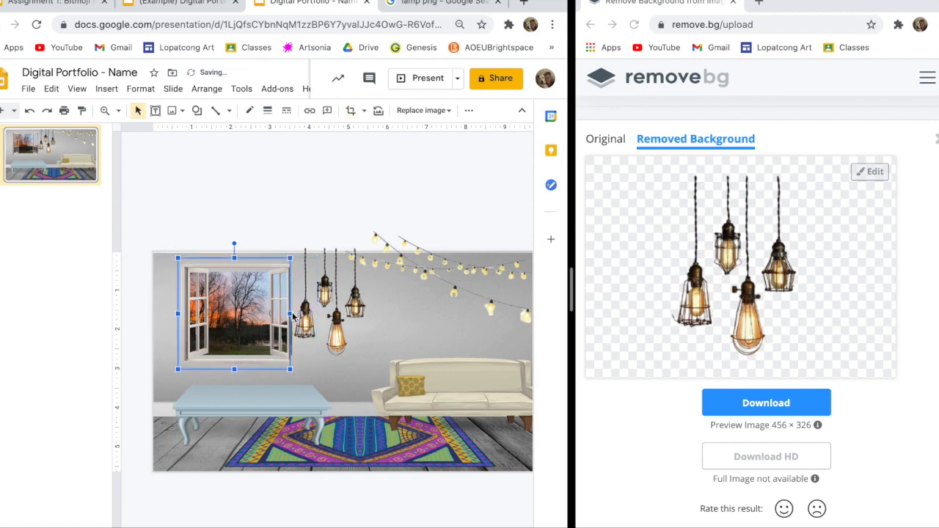
{"action": "double_click", "coordinate": [292, 315]}
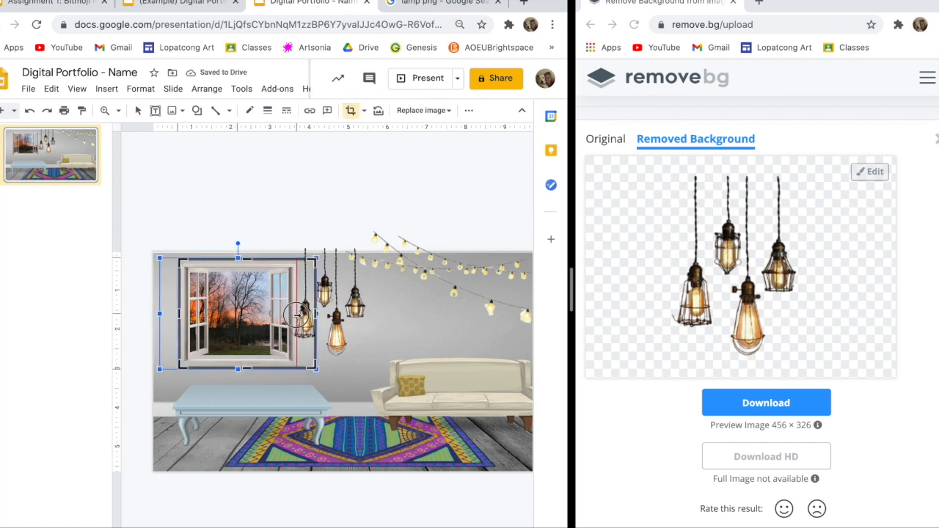
{"action": "left_click_drag", "start_coordinate": [296, 314], "coordinate": [296, 314]}
{"action": "key", "text": "Return"}
Step: Rearrange the room with the window in the middle of the wall and the hanging lamps above the table
{"action": "left_click", "coordinate": [153, 300]}
{"action": "left_click_drag", "start_coordinate": [220, 308], "coordinate": [198, 323]}
{"action": "left_click", "coordinate": [448, 172]}
{"action": "left_click", "coordinate": [223, 403]}
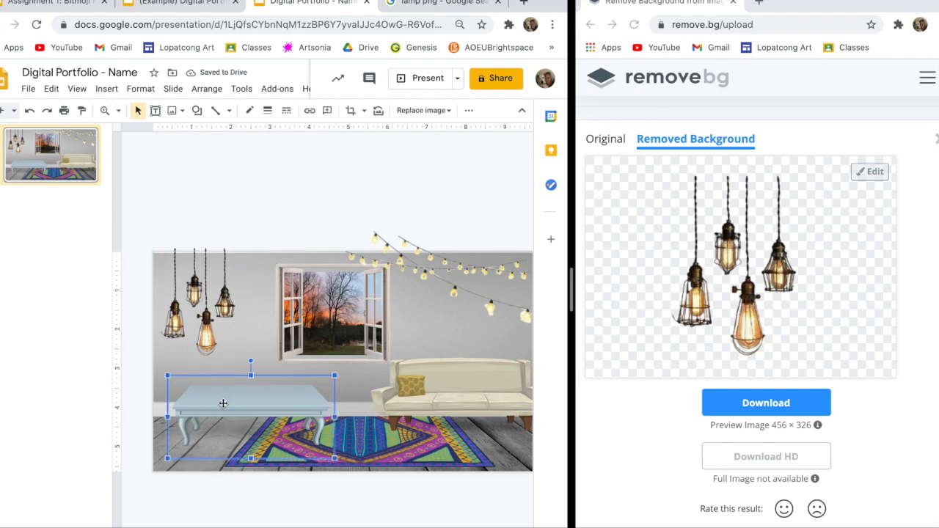
{"action": "left_click", "coordinate": [377, 182]}
Step: Search Google Images for "macbook png" and open an angled Apple MacBook Pro image
{"action": "left_click", "coordinate": [444, 4]}
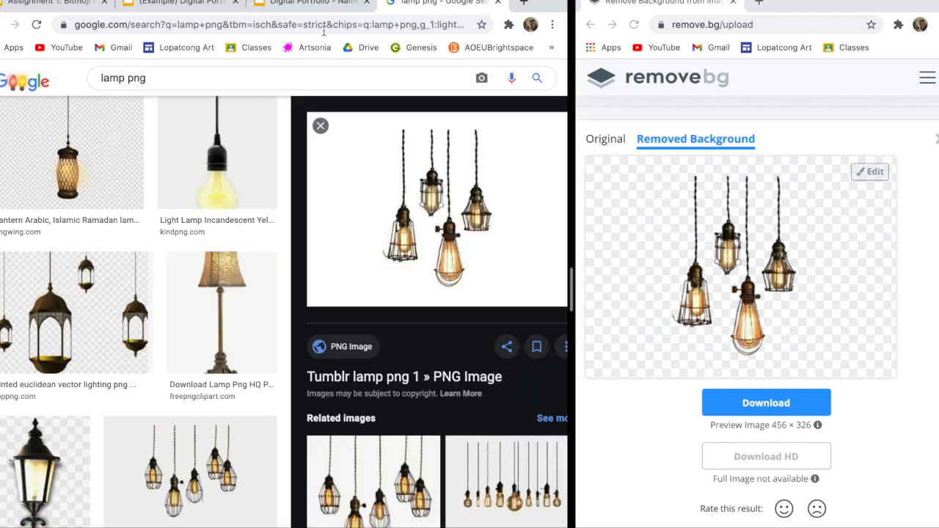
{"action": "left_click", "coordinate": [111, 77]}
{"action": "type", "text": "macbook"}
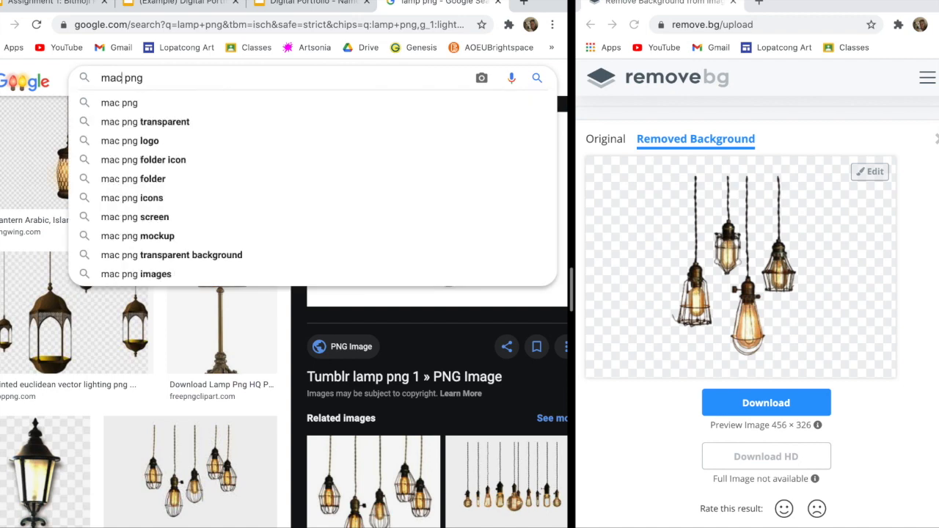
{"action": "key", "text": "Return"}
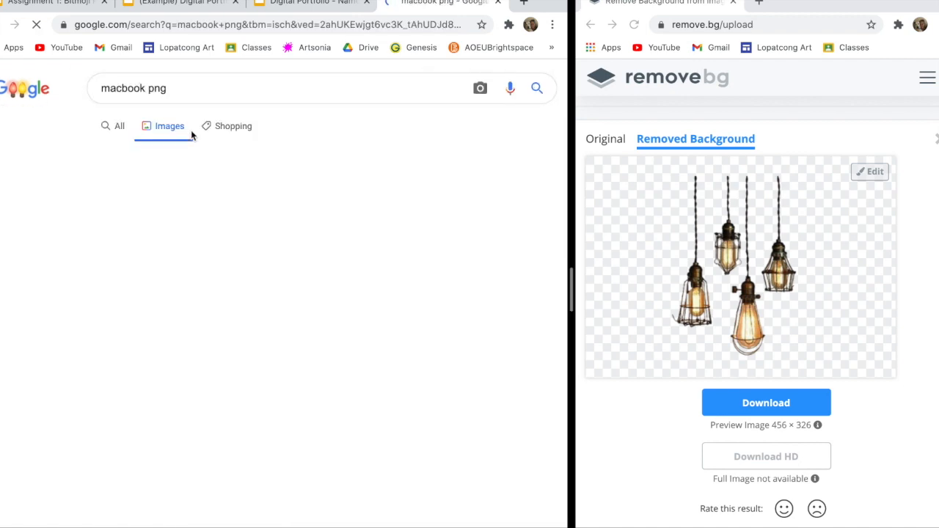
{"action": "scroll", "coordinate": [242, 220], "scroll_direction": "down", "scroll_amount": 3}
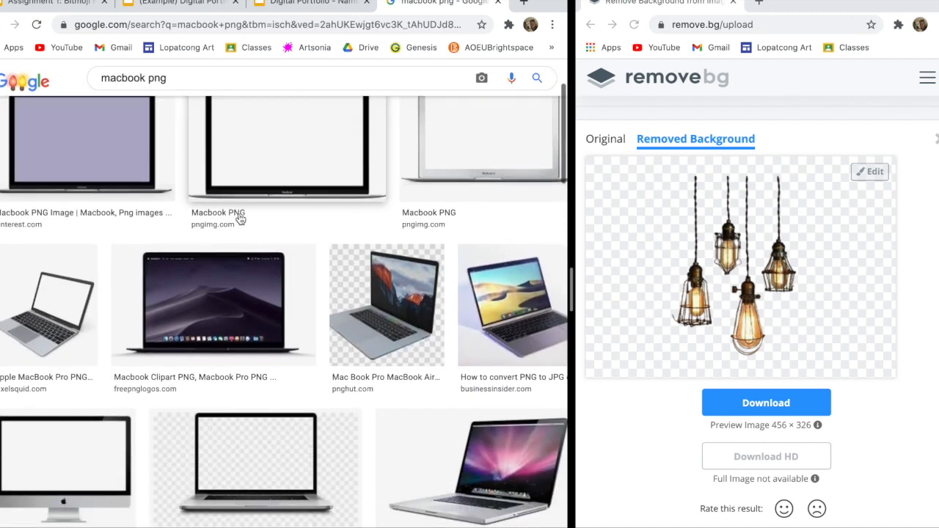
{"action": "scroll", "coordinate": [361, 261], "scroll_direction": "down", "scroll_amount": 2}
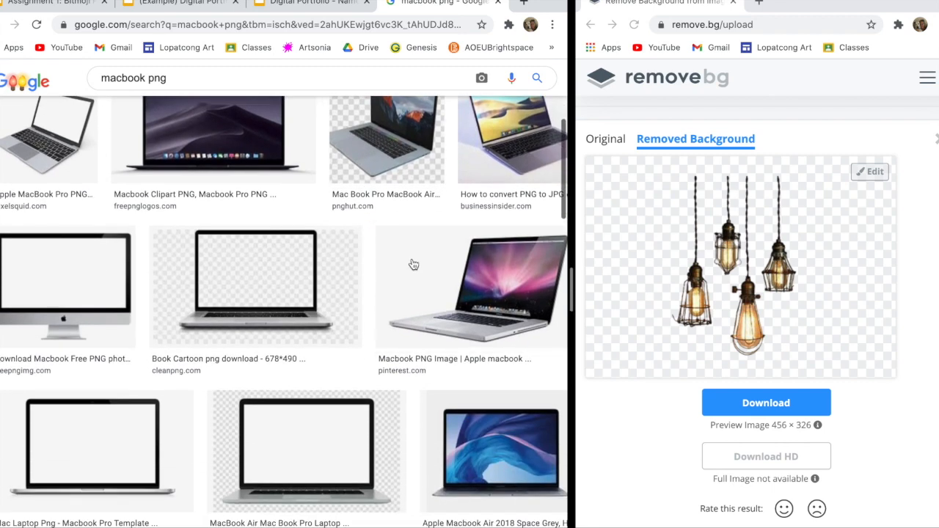
{"action": "left_click", "coordinate": [503, 321]}
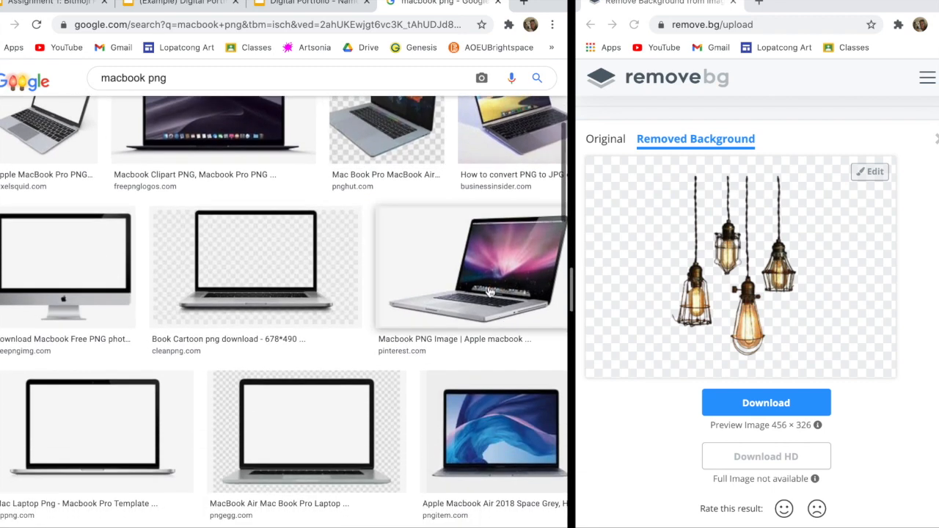
Step: Remove the MacBook image's background with remove.bg and copy the cut-out laptop onto the Digital Portfolio slide
{"action": "left_click_drag", "start_coordinate": [418, 235], "coordinate": [774, 264]}
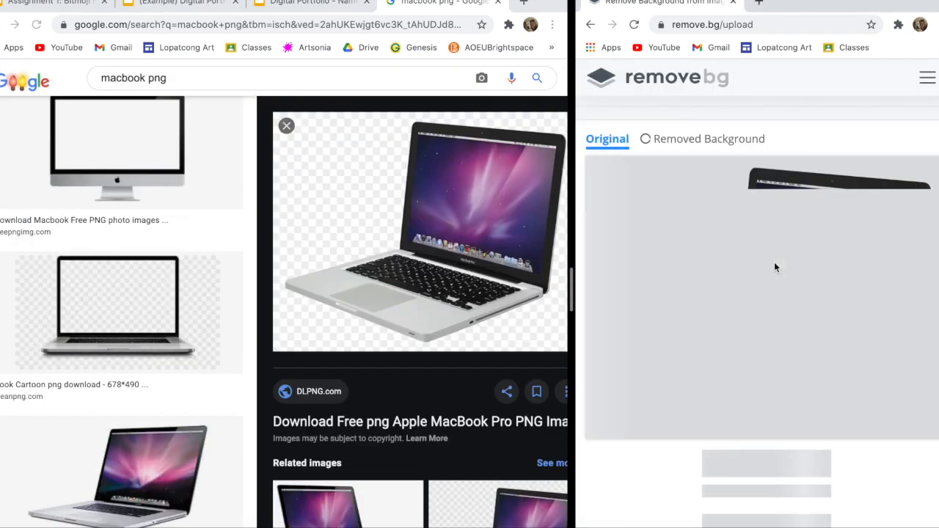
{"action": "right_click", "coordinate": [873, 260]}
{"action": "left_click", "coordinate": [752, 365]}
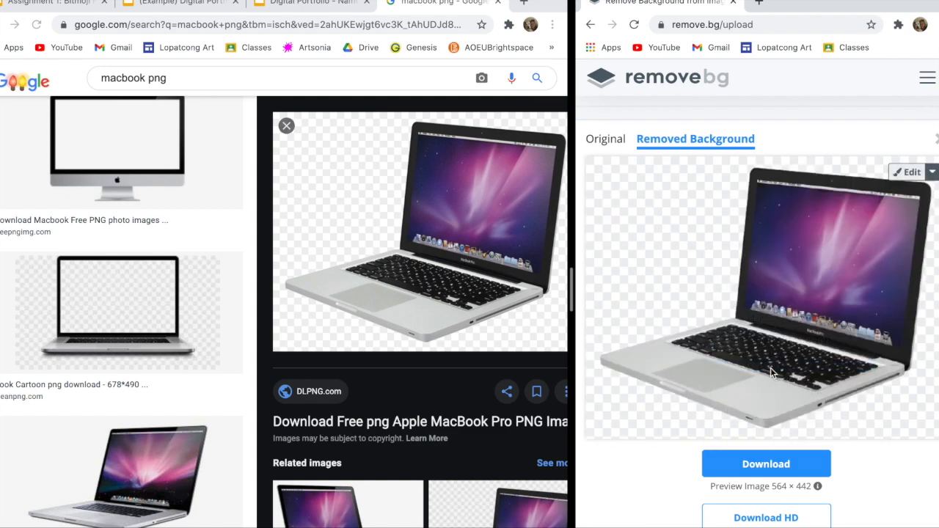
{"action": "left_click", "coordinate": [323, 5]}
{"action": "key", "text": "ctrl+v"}
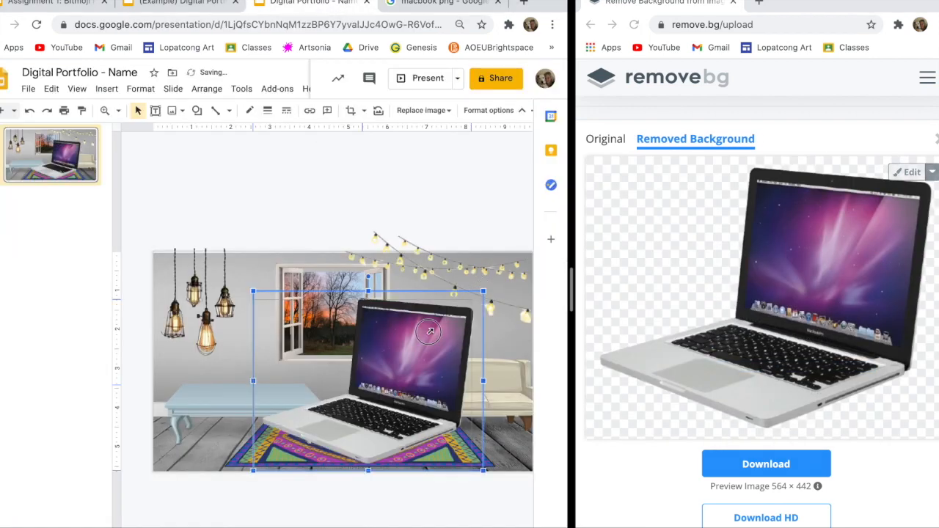
Step: Shrink the laptop, tilt it slightly counterclockwise and place it on the blue table
{"action": "left_click_drag", "start_coordinate": [467, 302], "coordinate": [357, 374]}
{"action": "left_click_drag", "start_coordinate": [322, 410], "coordinate": [298, 352]}
{"action": "left_click_drag", "start_coordinate": [271, 386], "coordinate": [267, 373]}
{"action": "left_click_drag", "start_coordinate": [252, 325], "coordinate": [246, 330]}
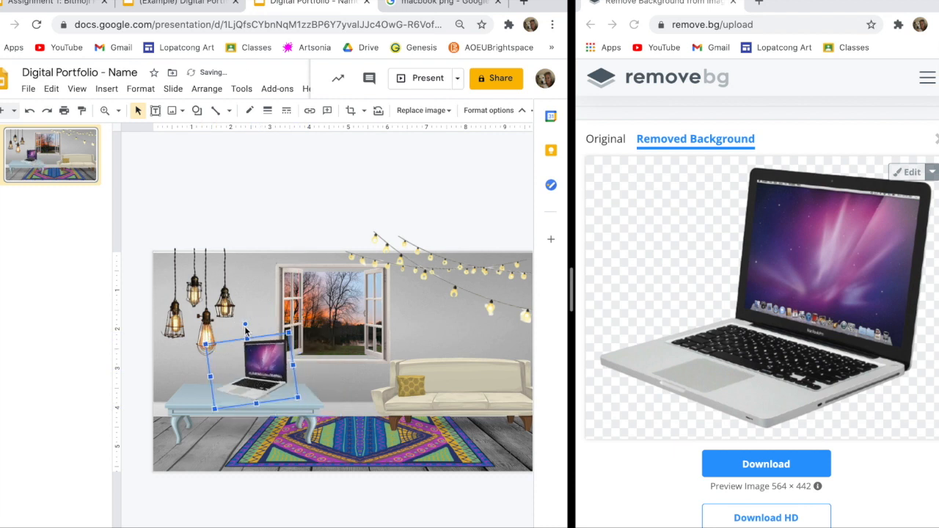
{"action": "left_click_drag", "start_coordinate": [266, 371], "coordinate": [275, 352]}
{"action": "left_click", "coordinate": [308, 229]}
Step: Search Google Images for "fuzzy chair png" and open the Ivory Furlicious Wingback Desk Chair
{"action": "left_click", "coordinate": [429, 7]}
{"action": "double_click", "coordinate": [121, 78]}
{"action": "type", "text": "fuzzy chair"}
{"action": "key", "text": "Return"}
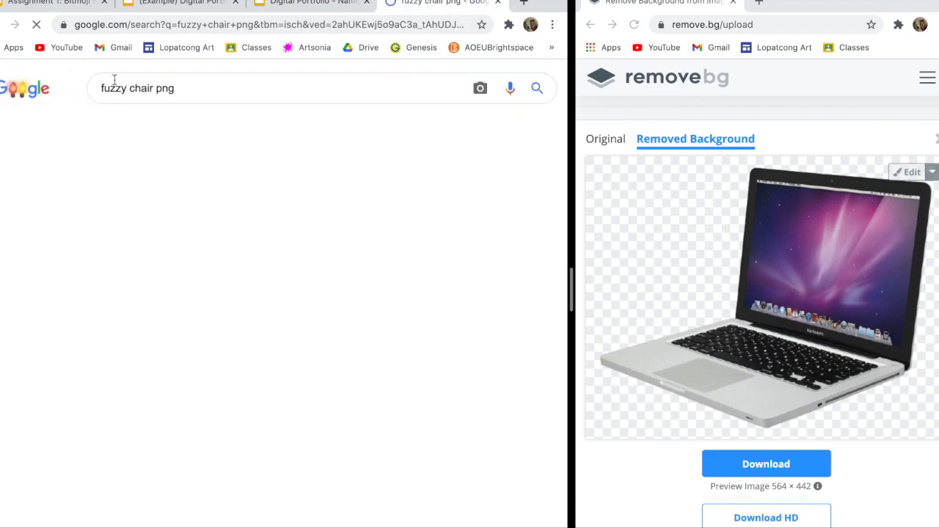
{"action": "scroll", "coordinate": [95, 270], "scroll_direction": "down", "scroll_amount": 2}
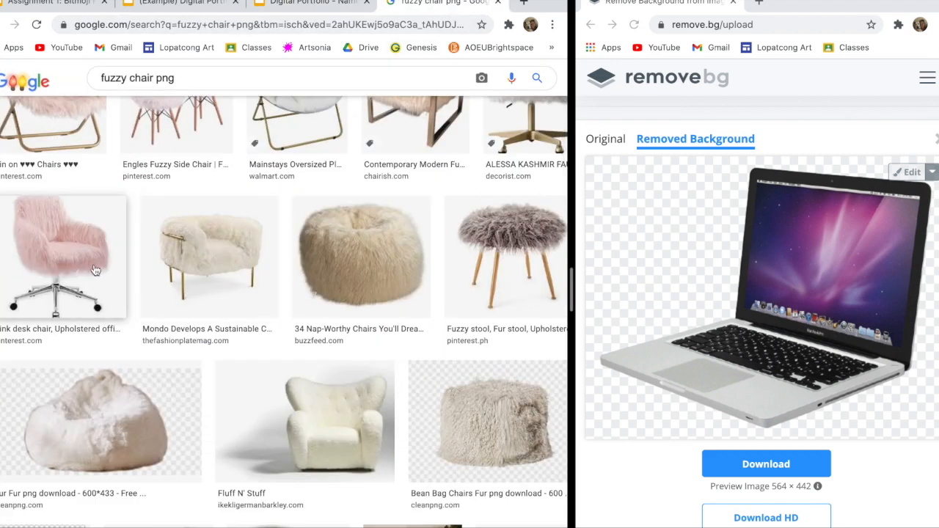
{"action": "scroll", "coordinate": [95, 271], "scroll_direction": "down", "scroll_amount": 5}
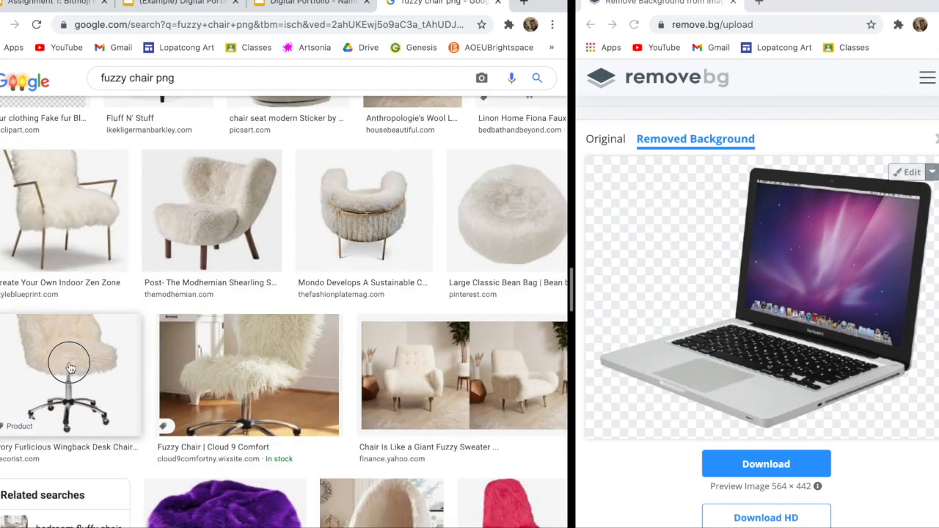
{"action": "left_click", "coordinate": [70, 367]}
Step: Remove the fuzzy desk chair's background with remove.bg and copy the cut-out chair onto the Digital Portfolio slide
{"action": "left_click_drag", "start_coordinate": [383, 210], "coordinate": [732, 270]}
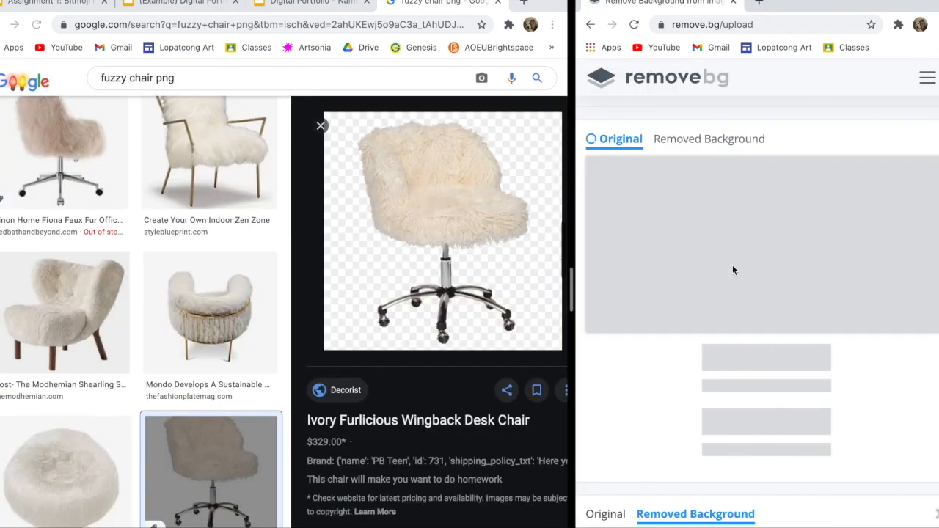
{"action": "left_click", "coordinate": [740, 253]}
{"action": "right_click", "coordinate": [739, 254]}
{"action": "left_click", "coordinate": [770, 362]}
{"action": "left_click", "coordinate": [312, 3]}
{"action": "key", "text": "ctrl+v"}
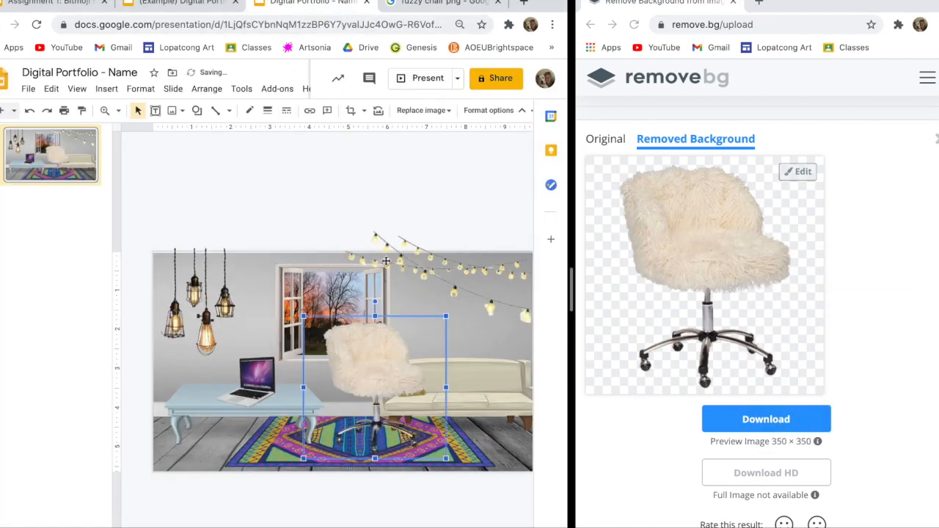
Step: Shrink the fuzzy chair and place it in front of the table's left end
{"action": "mouse_move", "coordinate": [206, 367]}
{"action": "left_mouse_down"}
{"action": "mouse_move", "coordinate": [241, 337]}
{"action": "mouse_move", "coordinate": [205, 374]}
{"action": "left_mouse_up"}
{"action": "left_click_drag", "start_coordinate": [184, 415], "coordinate": [213, 406]}
{"action": "key", "text": "Right"}
{"action": "key", "text": "Right"}
{"action": "key", "text": "Right"}
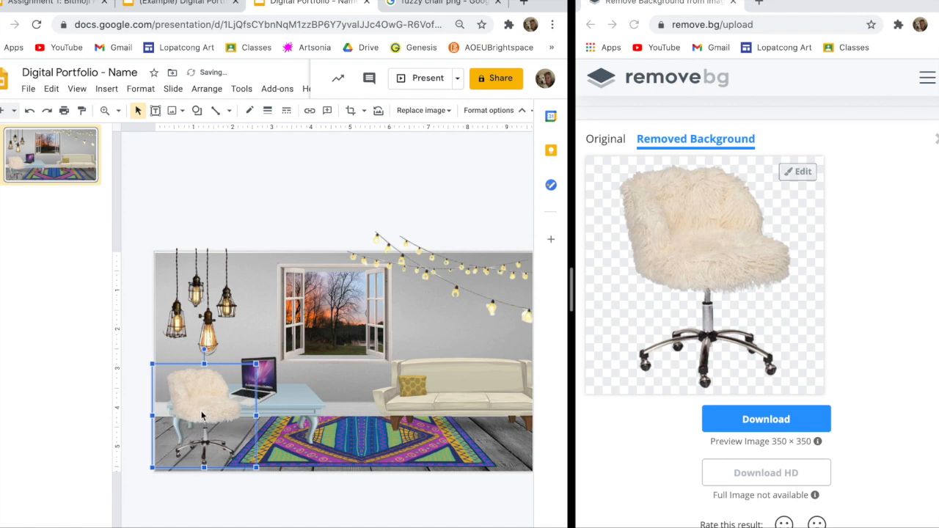
Step: Crop the empty area to the right of the fuzzy chair and nudge the chair left
{"action": "double_click", "coordinate": [205, 416]}
{"action": "left_click_drag", "start_coordinate": [248, 416], "coordinate": [243, 415]}
{"action": "key", "text": "Return"}
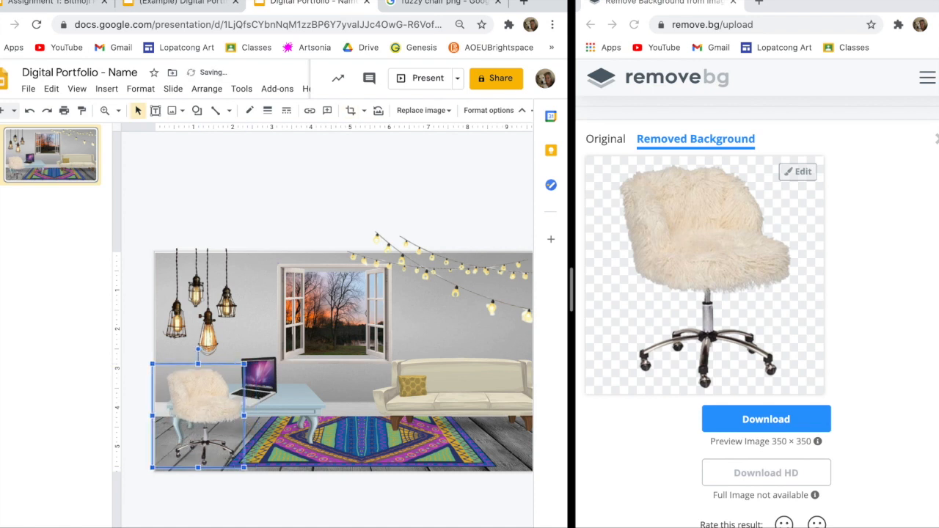
{"action": "key", "text": "Left"}
{"action": "key", "text": "Left"}
{"action": "key", "text": "Left"}
{"action": "left_click", "coordinate": [296, 176]}
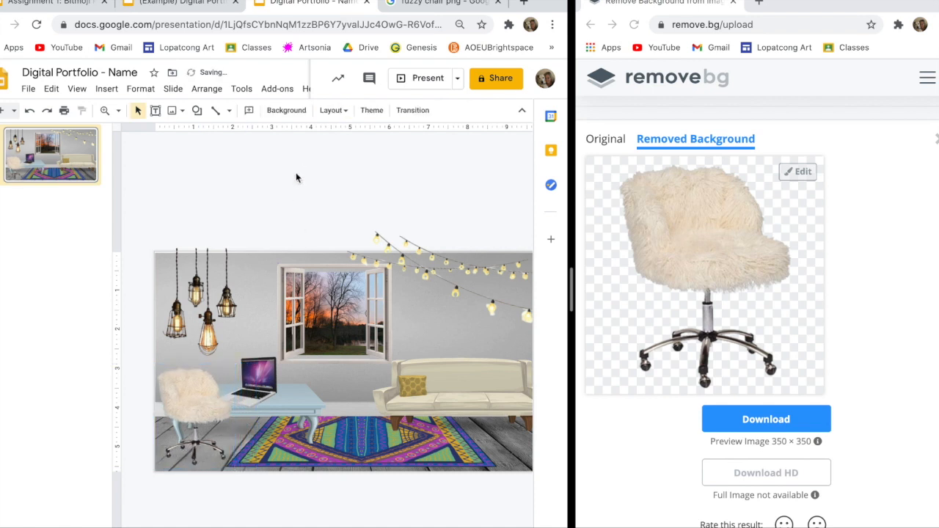
Step: Nudge the laptop on the table slightly up and to the right, away from the chair
{"action": "left_click", "coordinate": [266, 376]}
{"action": "key", "text": "Up"}
{"action": "key", "text": "Right"}
{"action": "key", "text": "Right"}
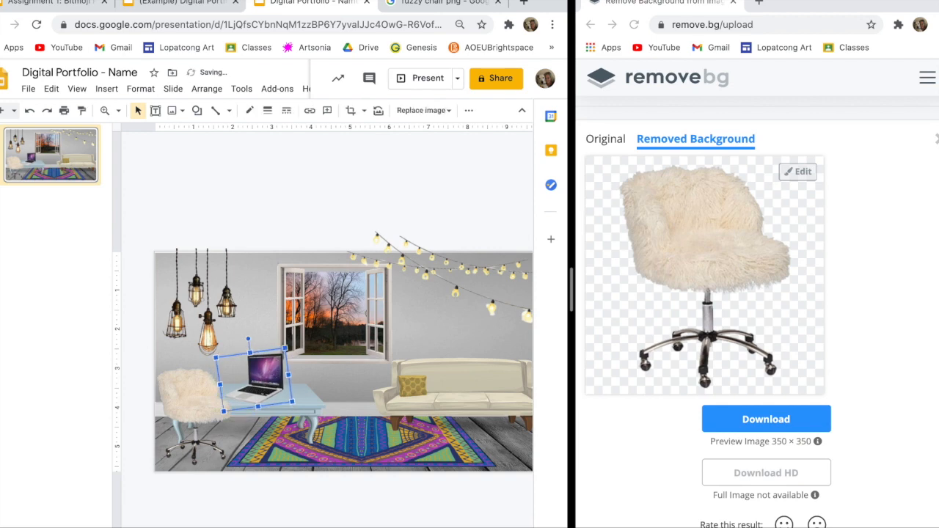
{"action": "key", "text": "Up"}
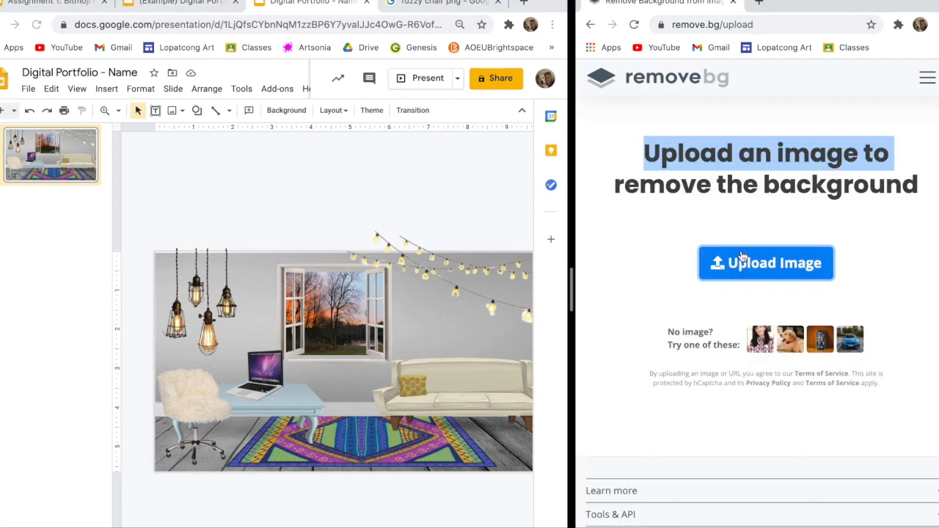
Step: Upload the dog photo from the Downloads folder to remove.bg to remove its background
{"action": "left_click", "coordinate": [741, 262]}
{"action": "left_click", "coordinate": [638, 18]}
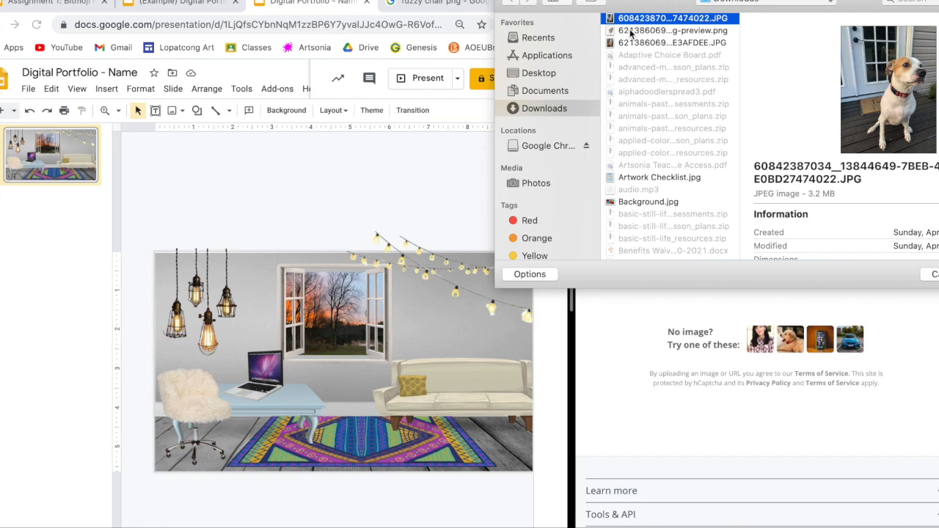
{"action": "double_click", "coordinate": [630, 31]}
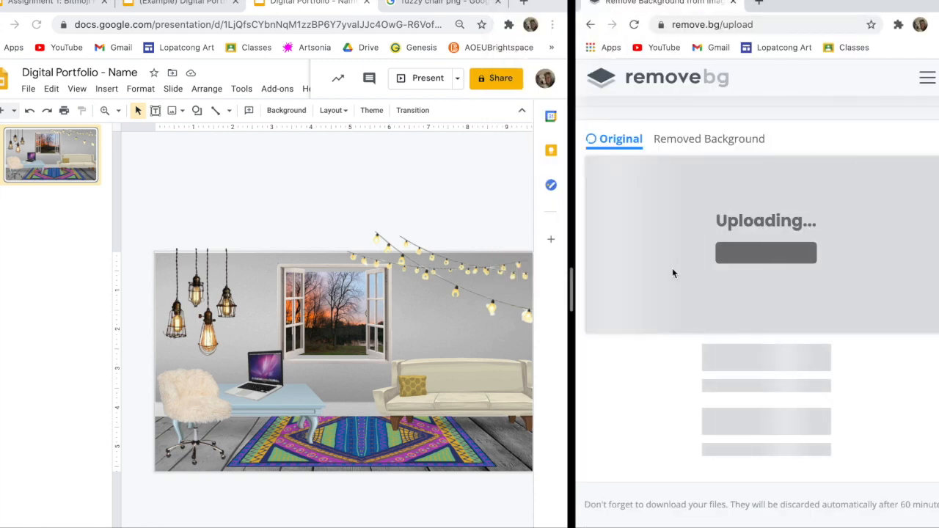
Step: Copy the seated character from the Bitmoji extension's recent images and paste it onto the slide
{"action": "left_click", "coordinate": [508, 24]}
{"action": "left_click", "coordinate": [424, 120]}
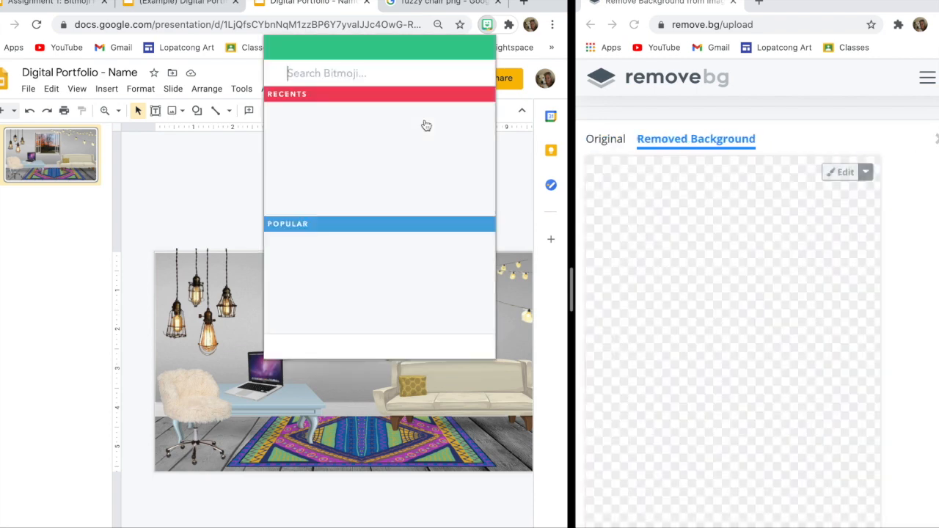
{"action": "right_click", "coordinate": [348, 192]}
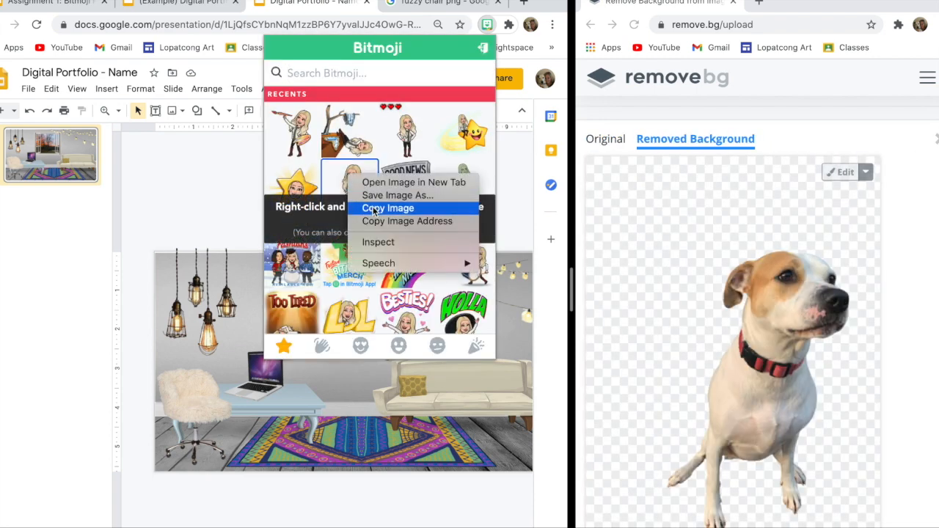
{"action": "left_click", "coordinate": [389, 205]}
{"action": "left_click", "coordinate": [222, 215]}
{"action": "key", "text": "ctrl+v"}
Step: Shrink the Bitmoji, seat it on the couch and crop the empty area to its left
{"action": "left_click_drag", "start_coordinate": [464, 314], "coordinate": [420, 355]}
{"action": "left_click_drag", "start_coordinate": [379, 405], "coordinate": [504, 363]}
{"action": "left_click", "coordinate": [397, 328]}
{"action": "double_click", "coordinate": [503, 363]}
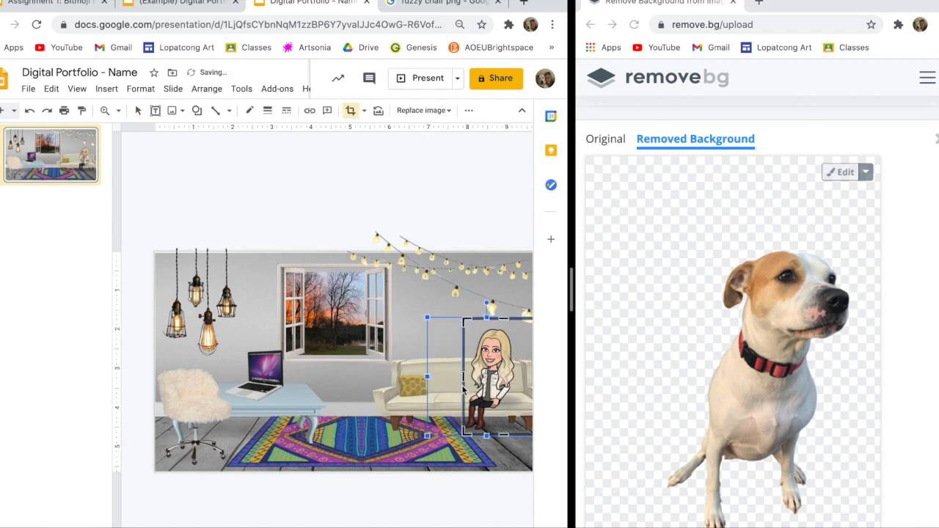
{"action": "left_click", "coordinate": [499, 304]}
Step: Copy the cut-out dog from remove.bg and paste it onto the Digital Portfolio slide
{"action": "right_click", "coordinate": [785, 303]}
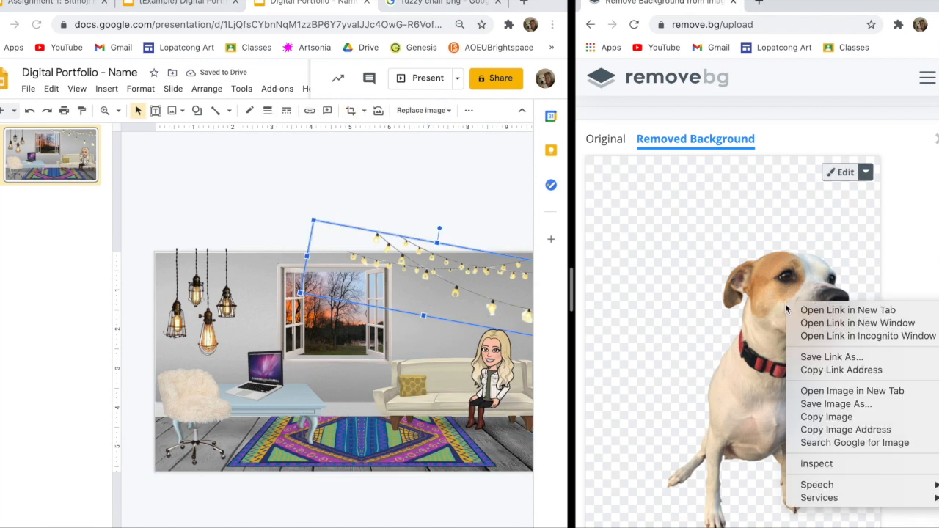
{"action": "left_click", "coordinate": [807, 417]}
{"action": "left_click", "coordinate": [440, 388]}
{"action": "key", "text": "ctrl+v"}
Step: Crop the empty areas above and on both sides of the dog
{"action": "double_click", "coordinate": [432, 329]}
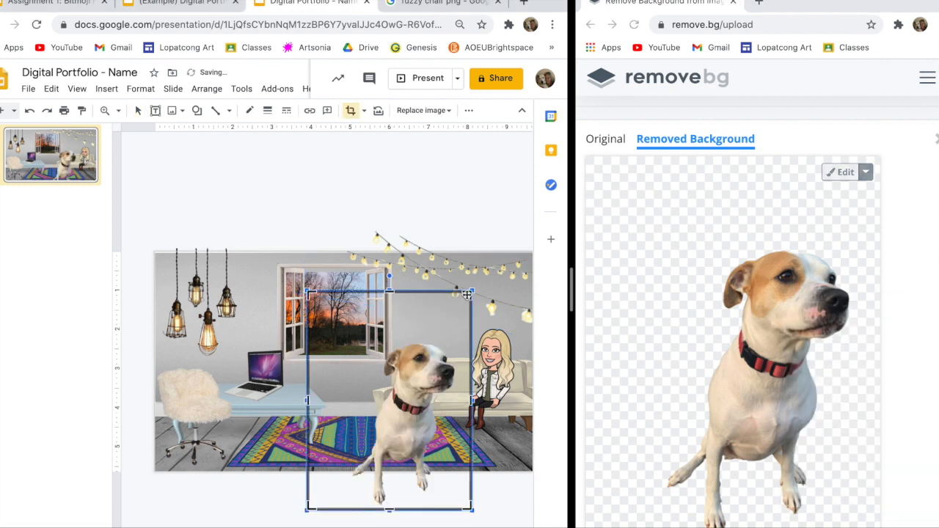
{"action": "left_click_drag", "start_coordinate": [456, 333], "coordinate": [456, 339]}
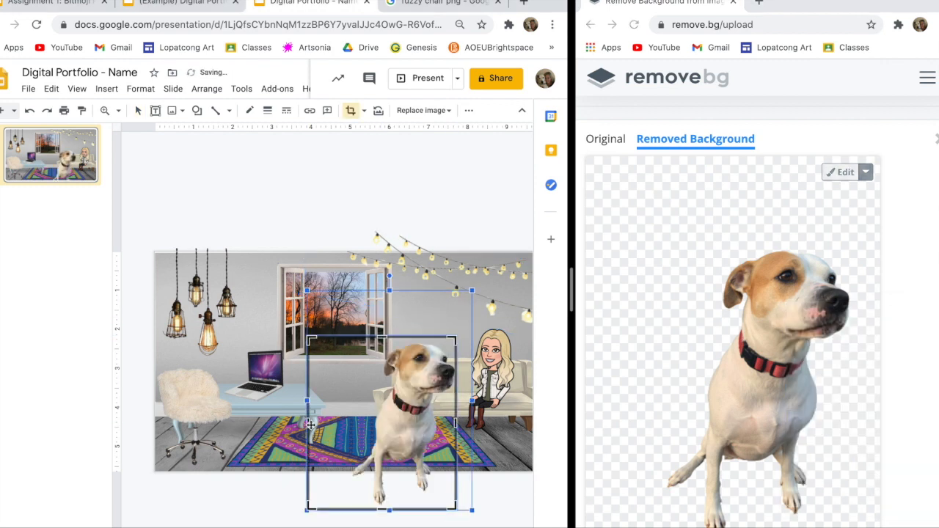
{"action": "left_click_drag", "start_coordinate": [345, 430], "coordinate": [346, 430]}
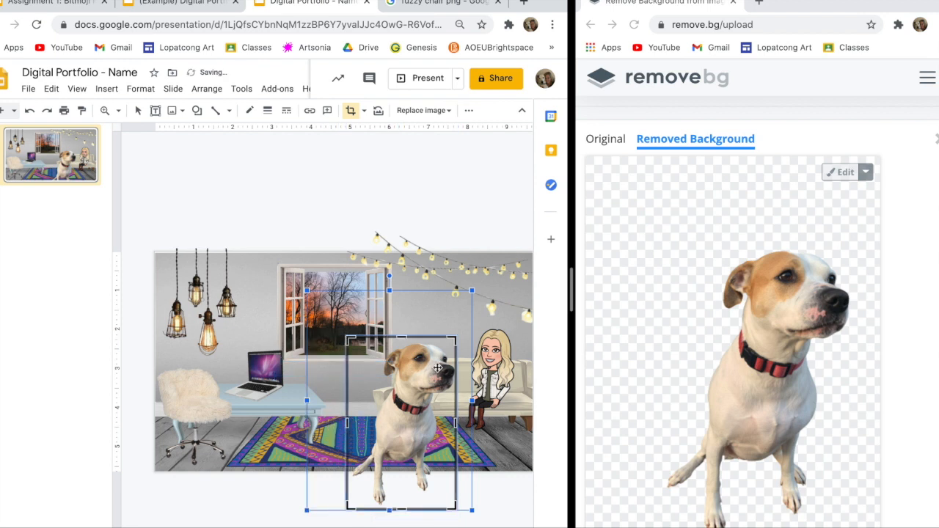